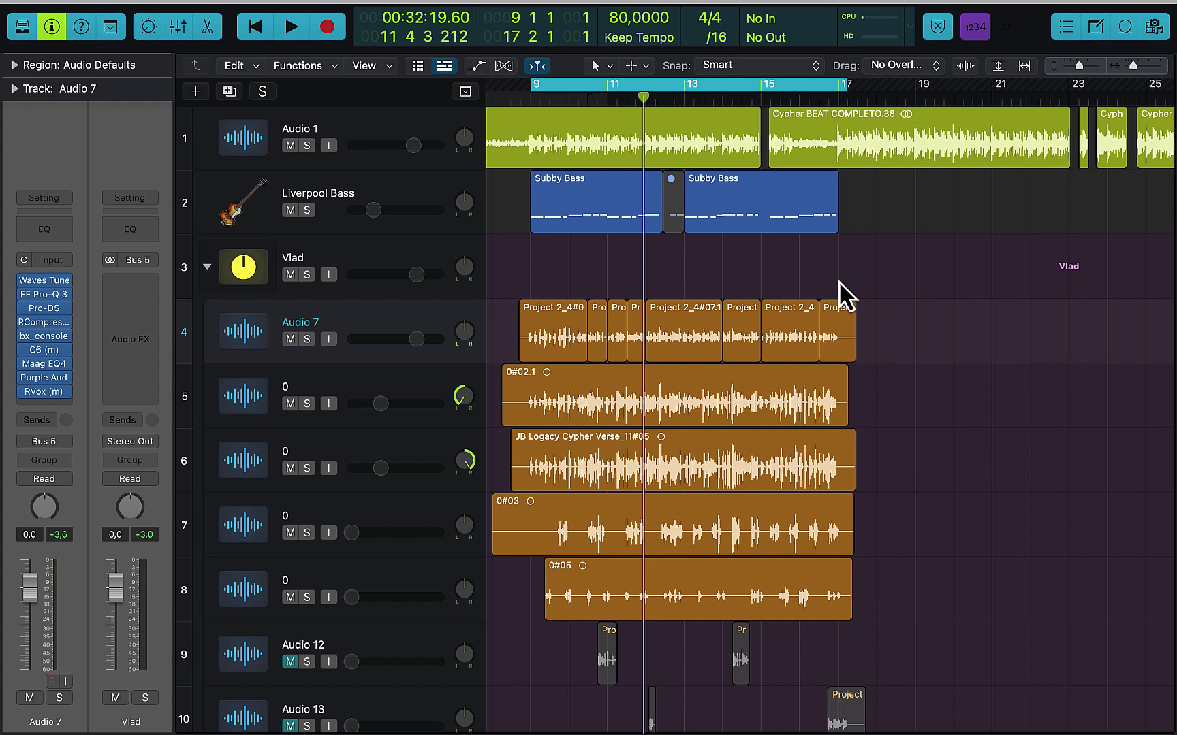
# - Play the cycled section of the full mix and inspect the Waves Tune Real-Time settings on the Audio 7 vocal track
pyautogui.press('space')
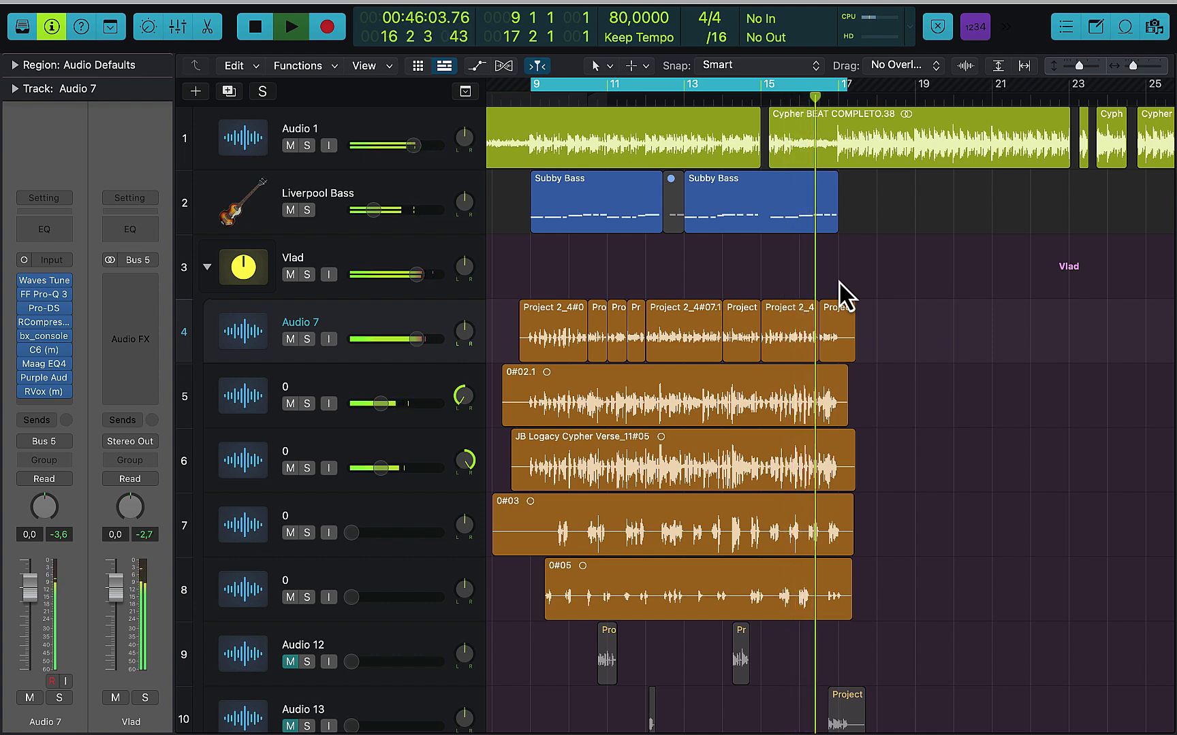
pyautogui.press('space')
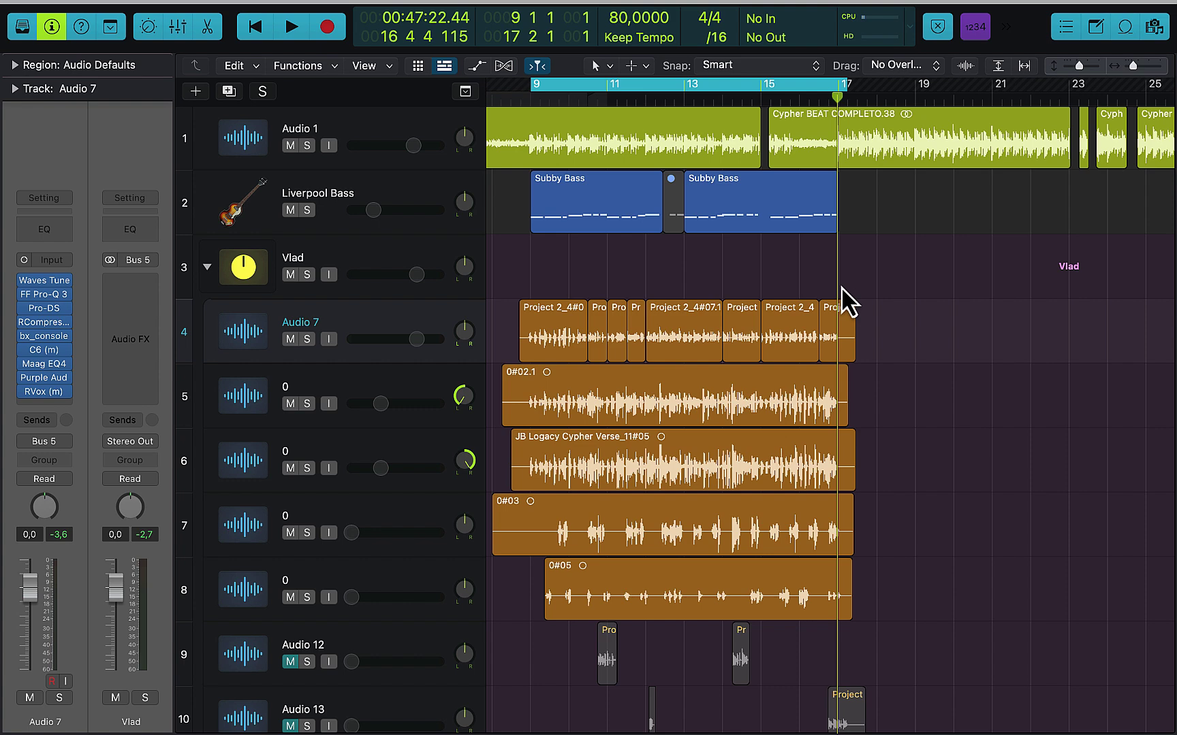
pyautogui.click(53, 287)
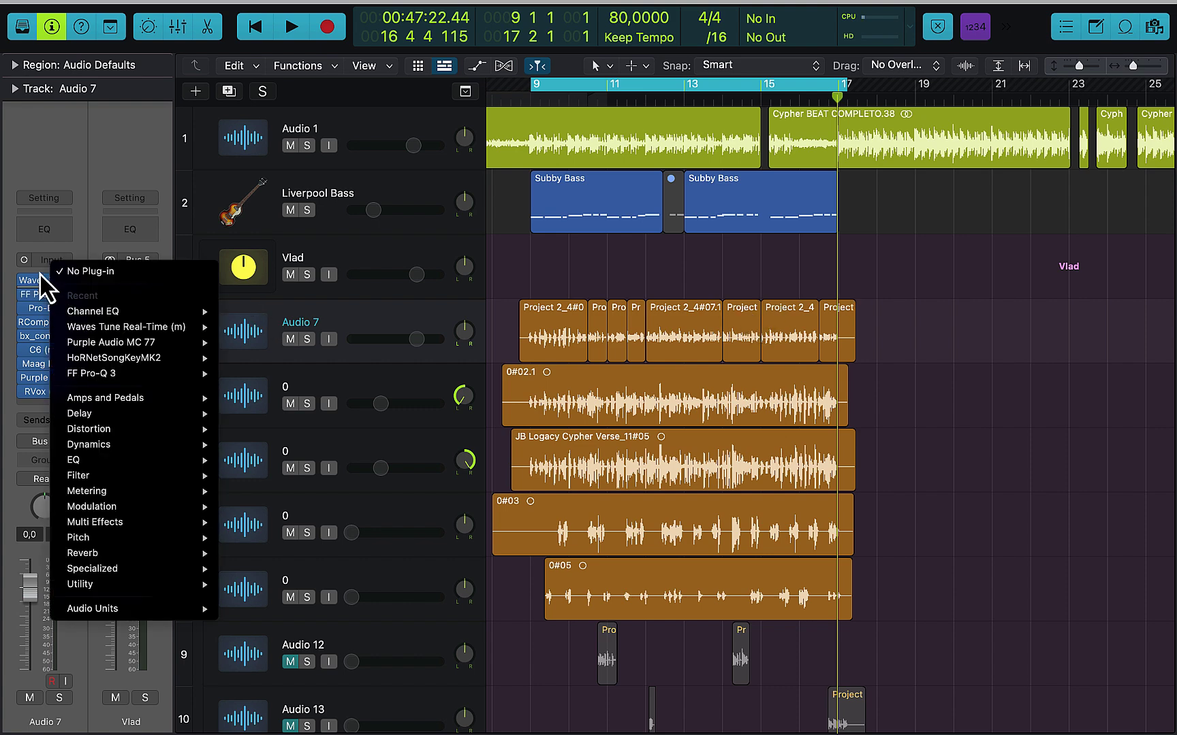
pyautogui.click(40, 277)
pyautogui.click(43, 282)
pyautogui.moveTo(789, 282); pyautogui.dragTo(753, 158)
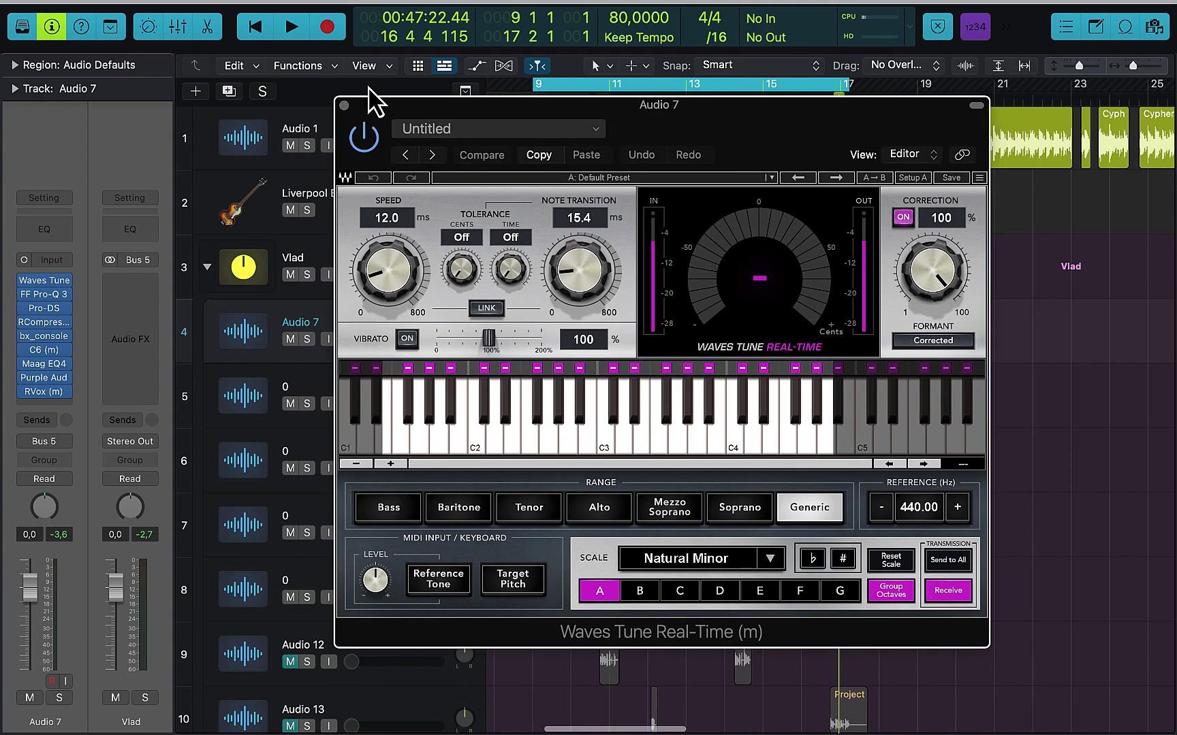
pyautogui.click(344, 105)
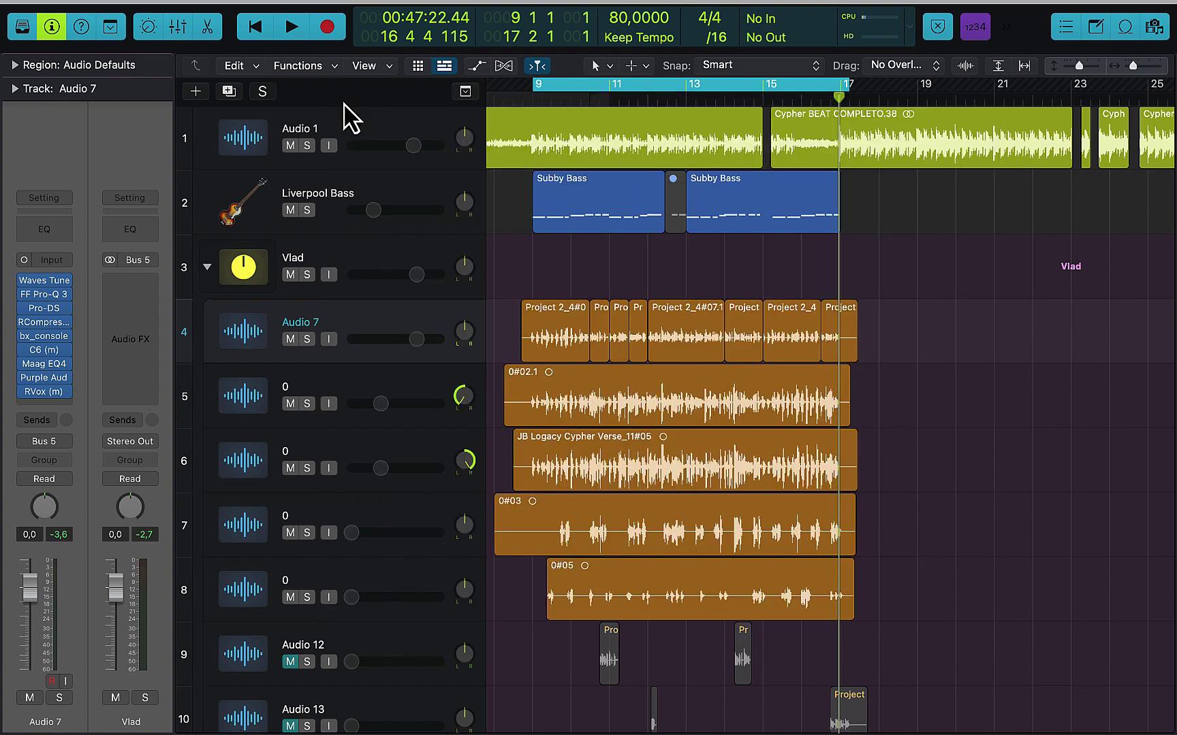
# - Open FF Pro-Q 3 on Audio 7, bypass all inserts from Pro-DS through RVox, and solo the track
pyautogui.click(45, 294)
pyautogui.moveTo(874, 255); pyautogui.dragTo(818, 188)
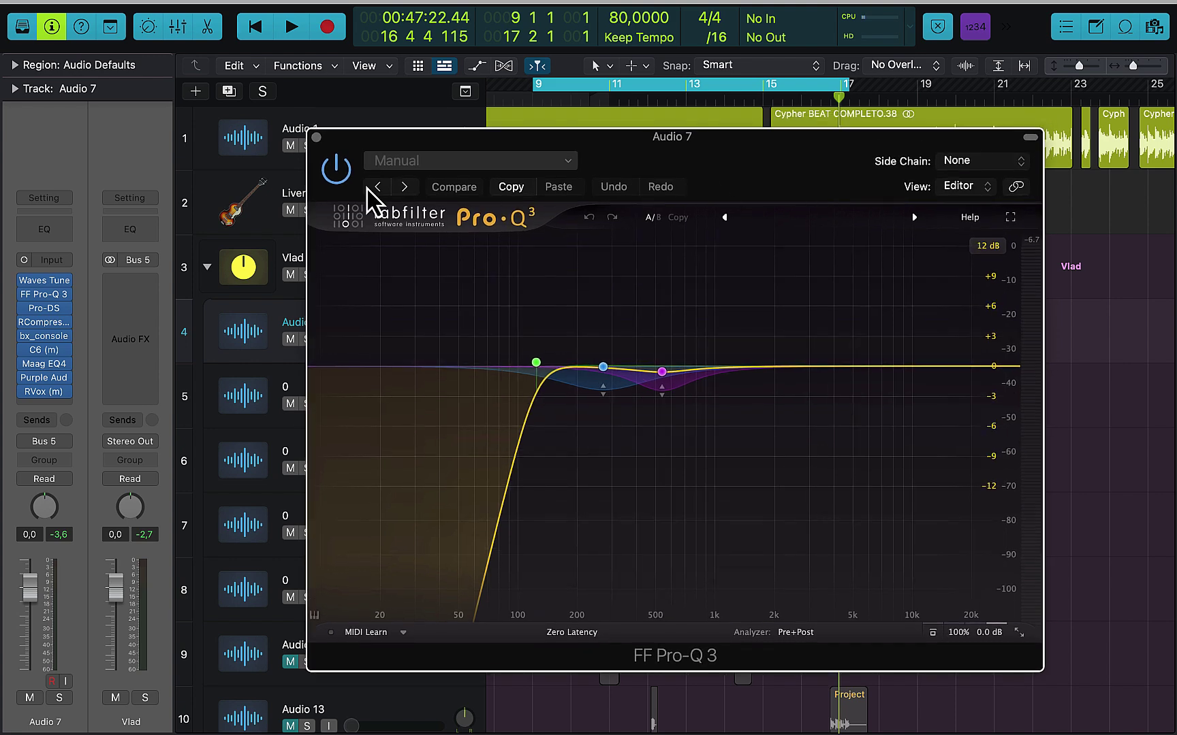
pyautogui.moveTo(28, 307); pyautogui.dragTo(29, 420)
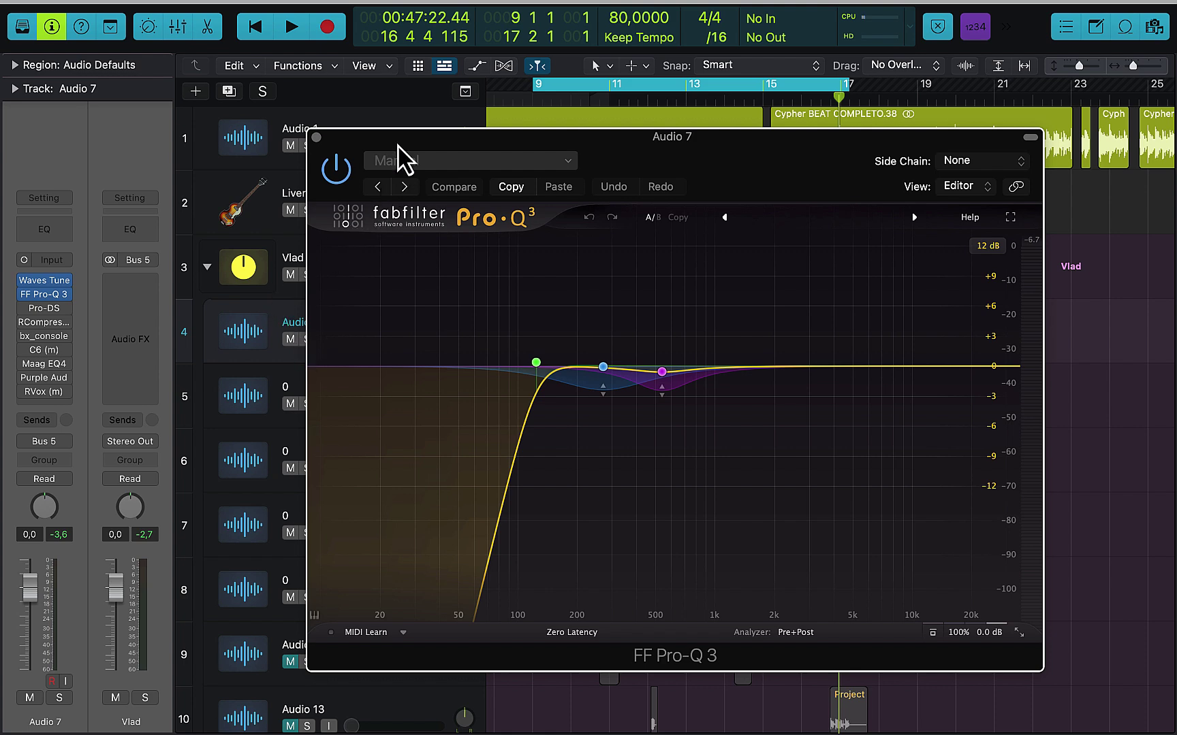
pyautogui.moveTo(399, 147); pyautogui.dragTo(603, 178)
pyautogui.click(305, 340)
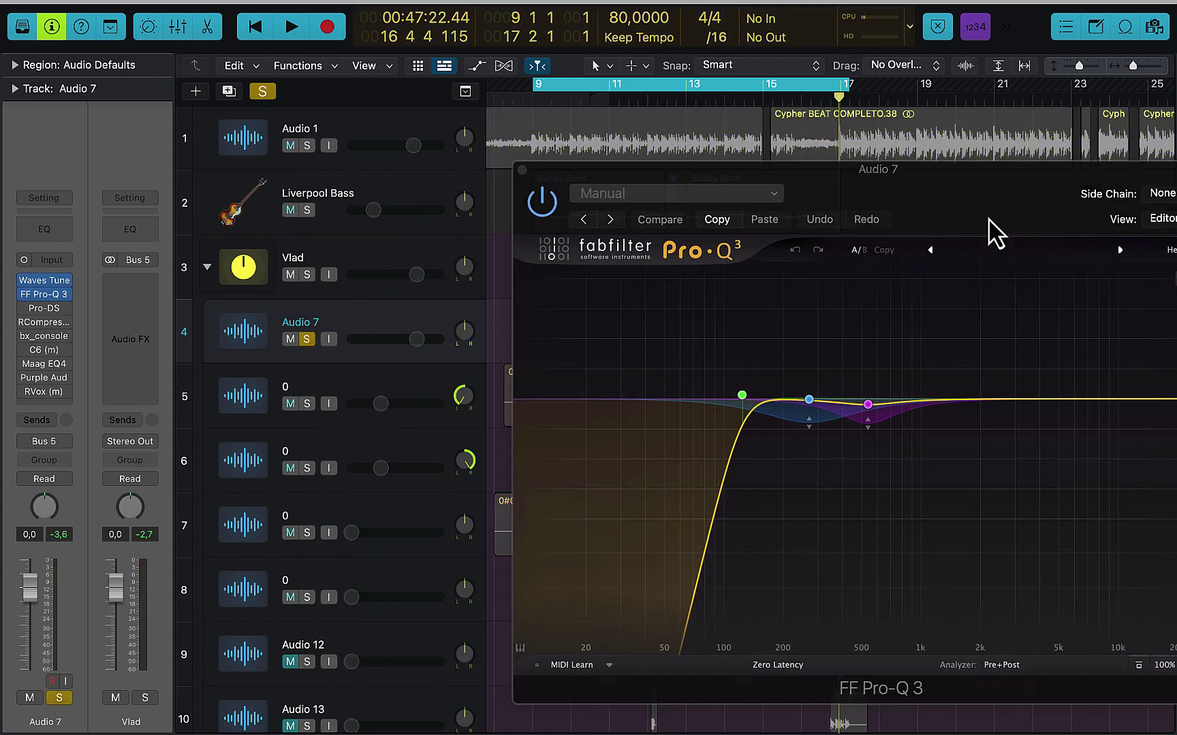
pyautogui.moveTo(993, 231); pyautogui.dragTo(765, 177)
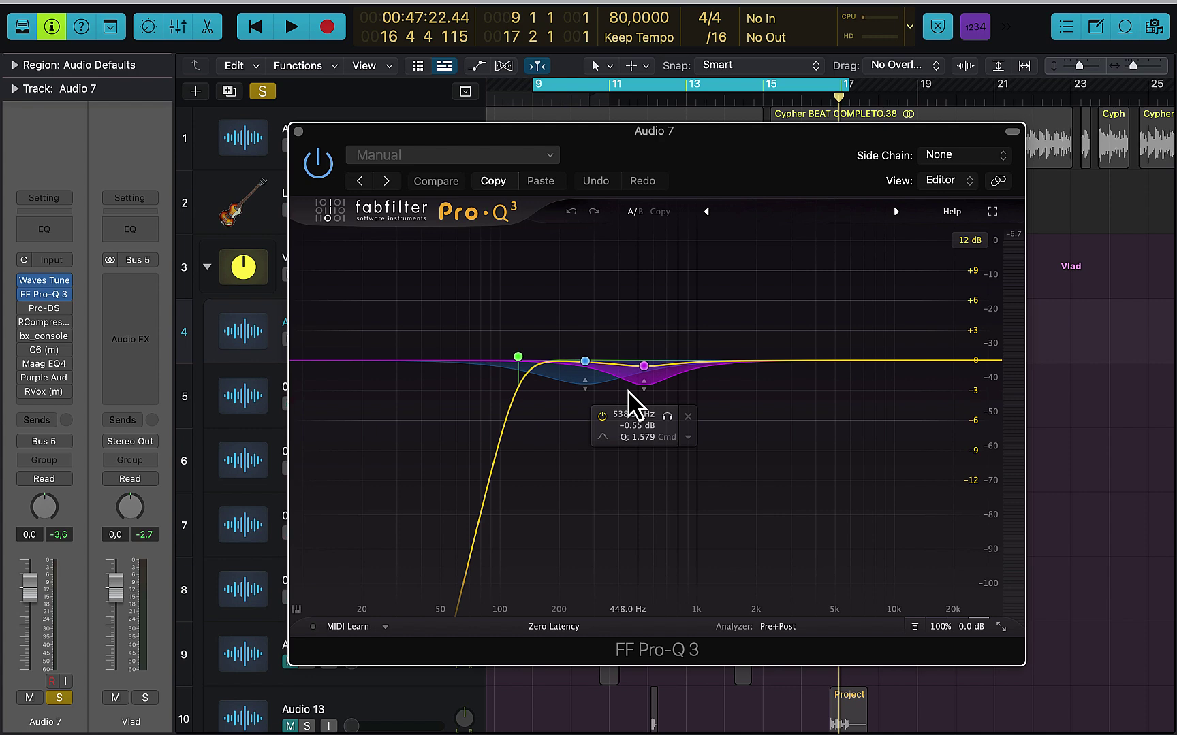
# - Compare the soloed vocal with Pro-Q 3 bypassed and active during playback, finishing with the EQ active and its window closed
pyautogui.press('space')
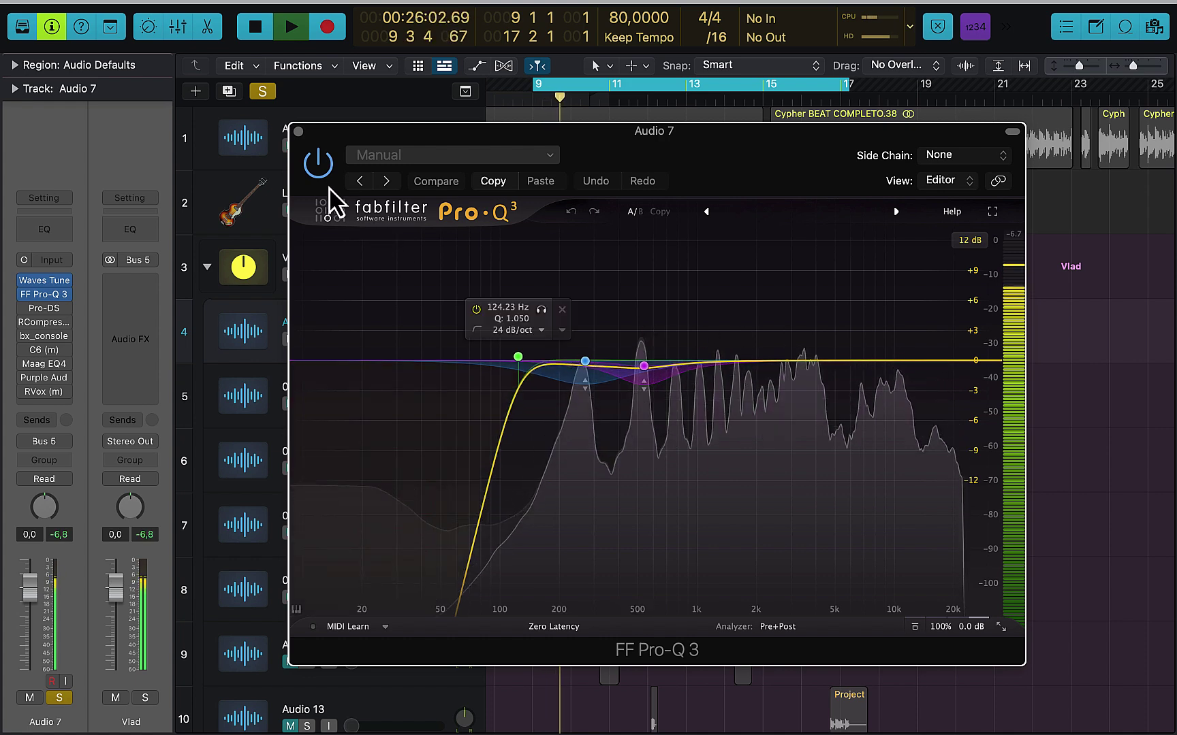
pyautogui.click(318, 170)
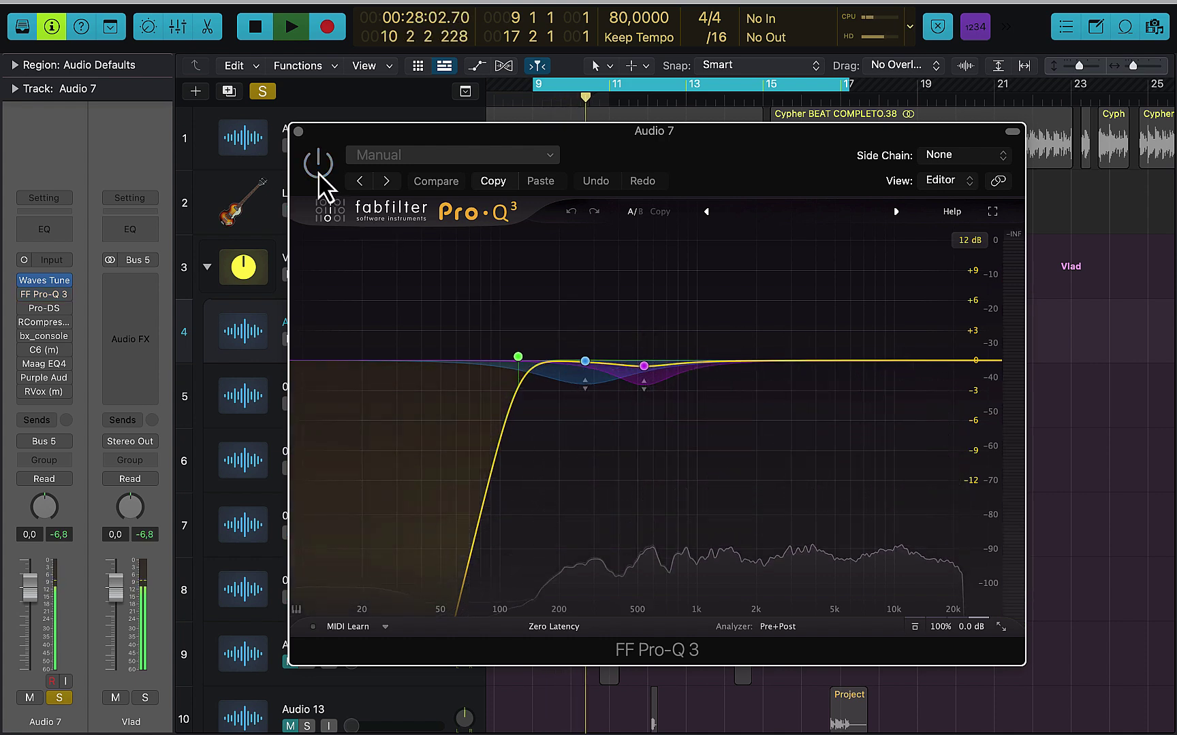
pyautogui.click(318, 170)
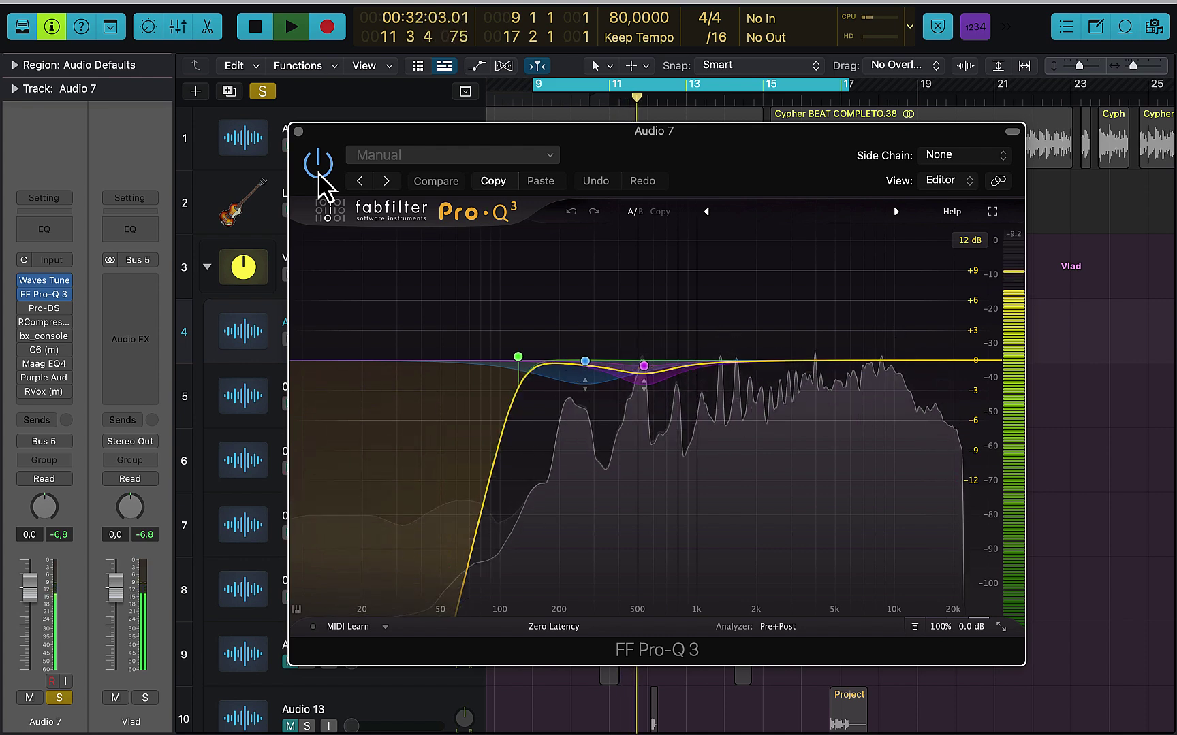
pyautogui.click(318, 170)
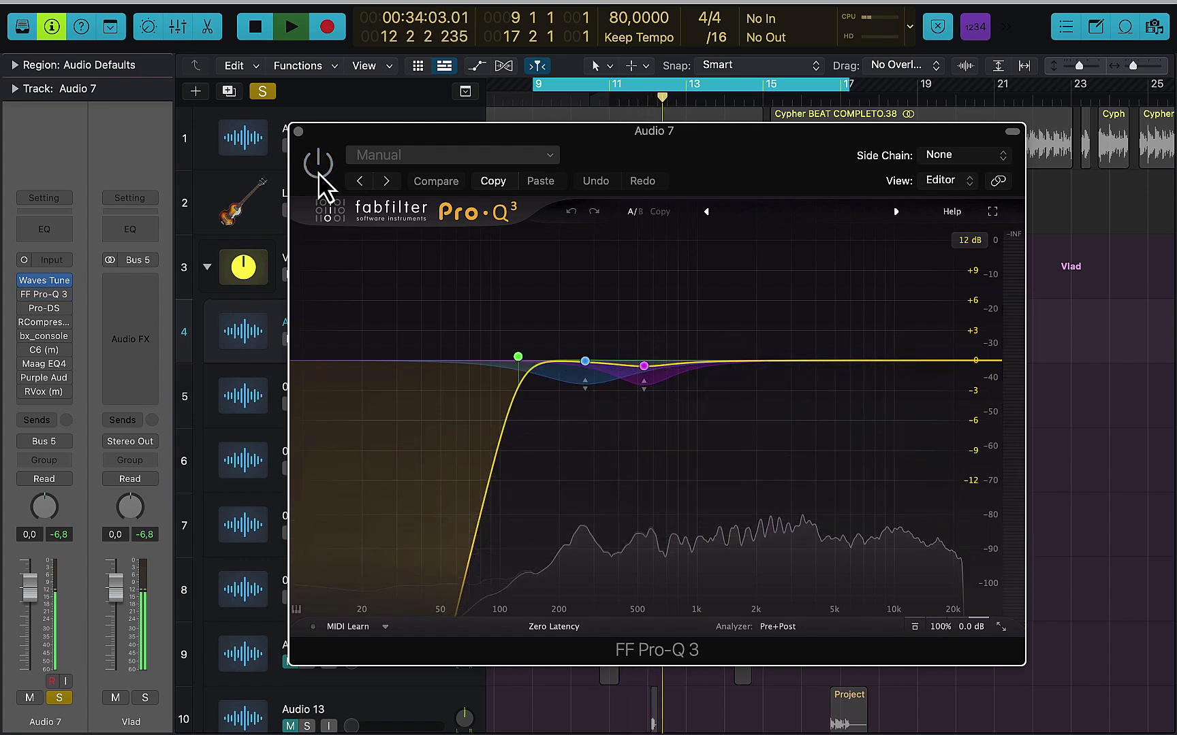
pyautogui.click(318, 170)
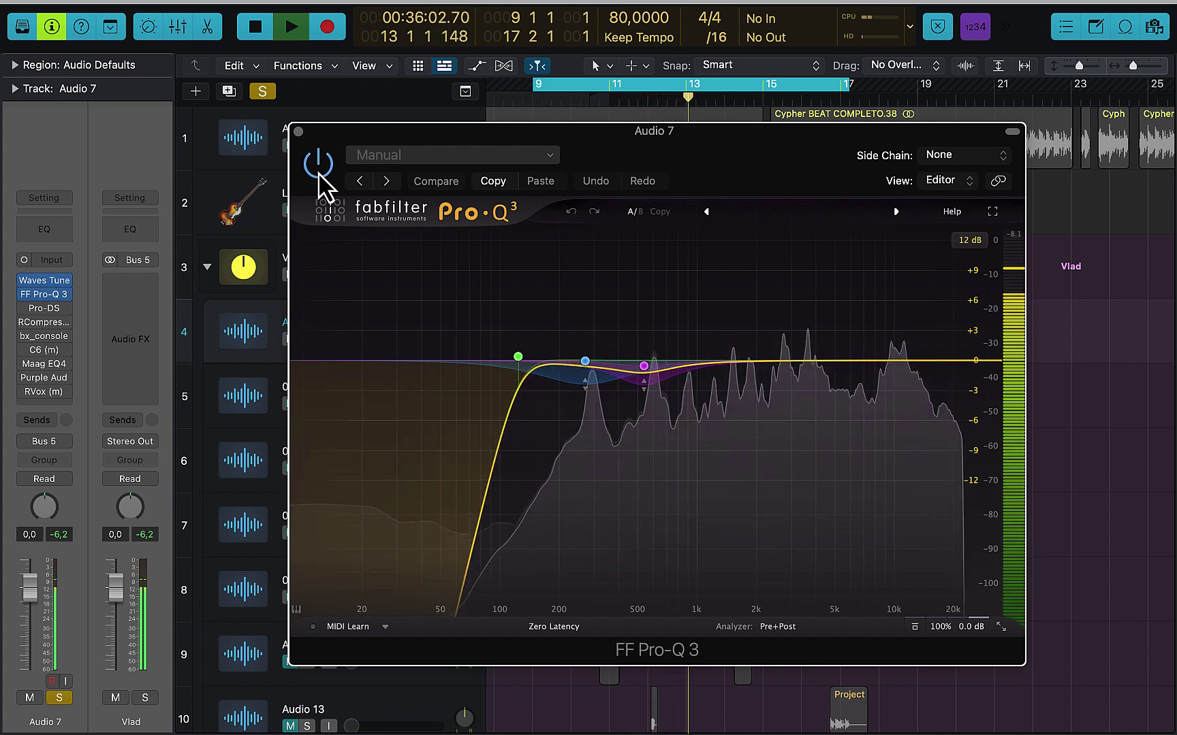
pyautogui.press('space')
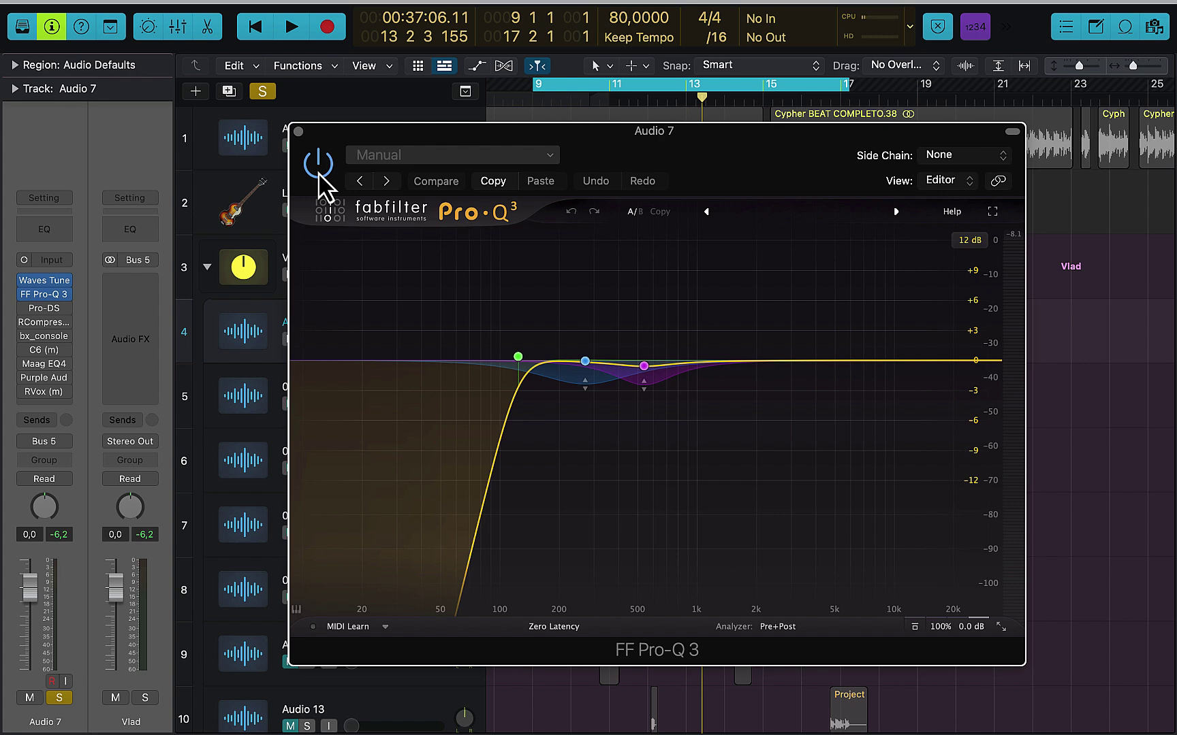
pyautogui.click(299, 132)
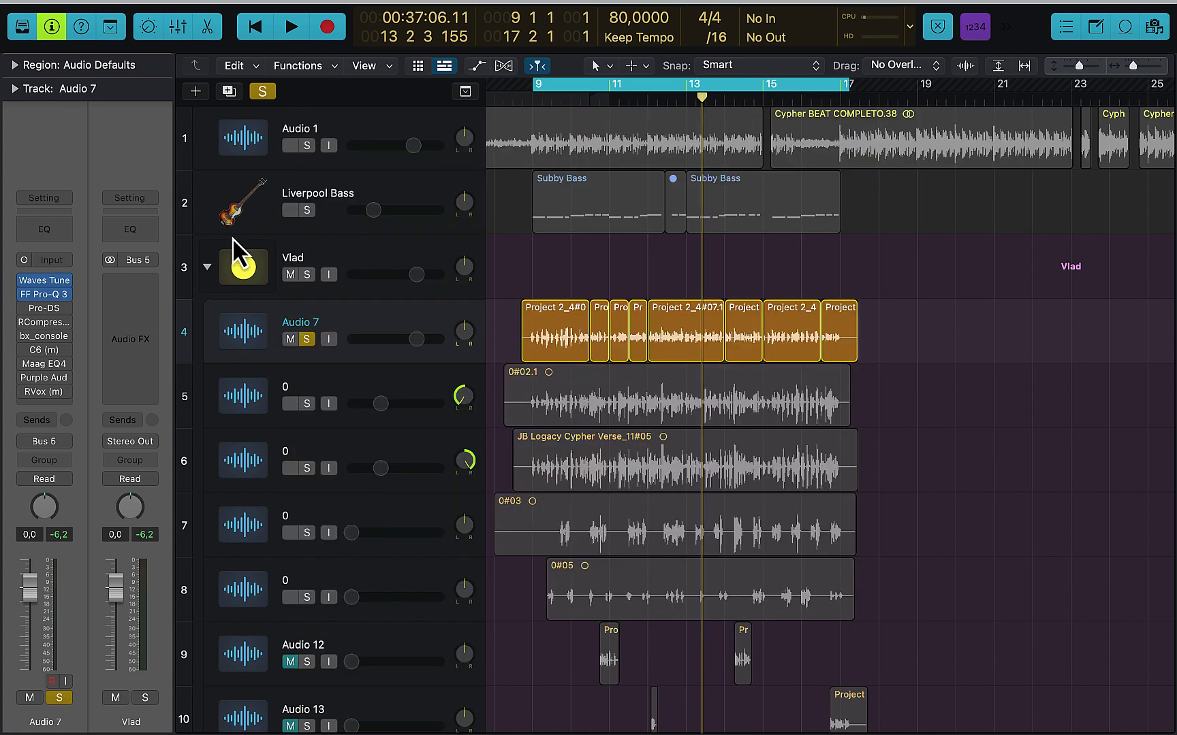
# - Open the Pro-DS de-esser on Audio 7 and turn it on
pyautogui.click(44, 308)
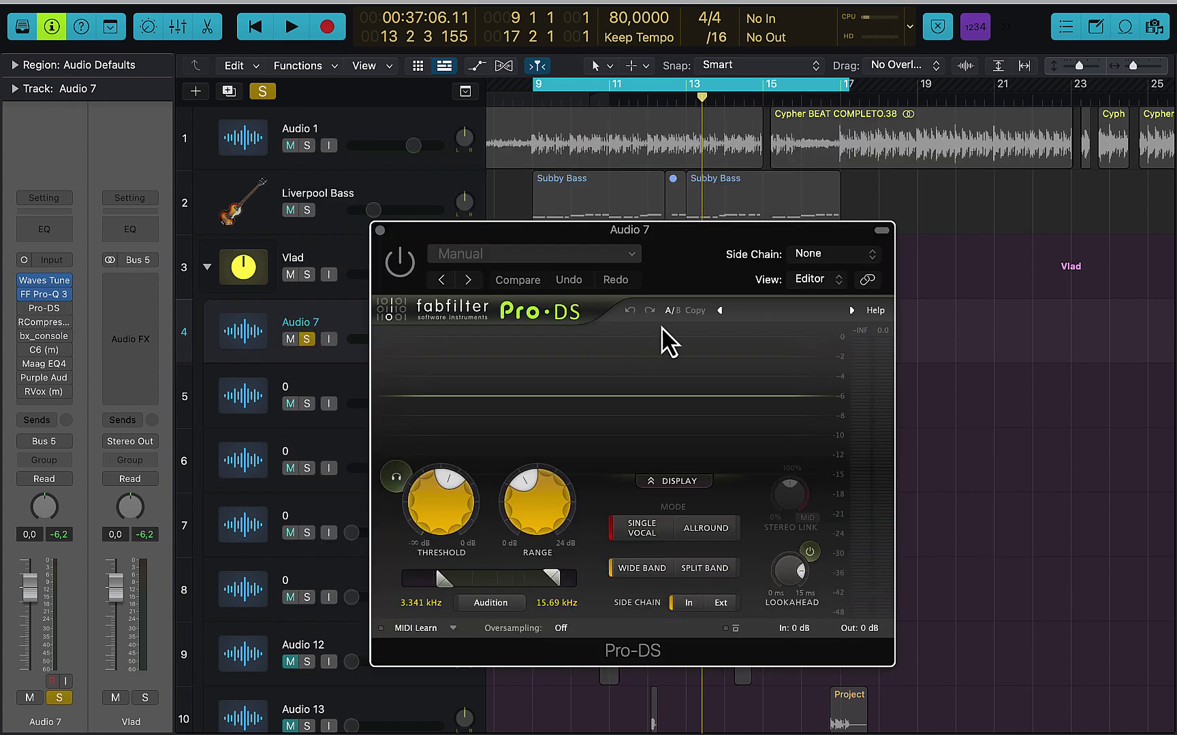
pyautogui.moveTo(707, 266); pyautogui.dragTo(736, 224)
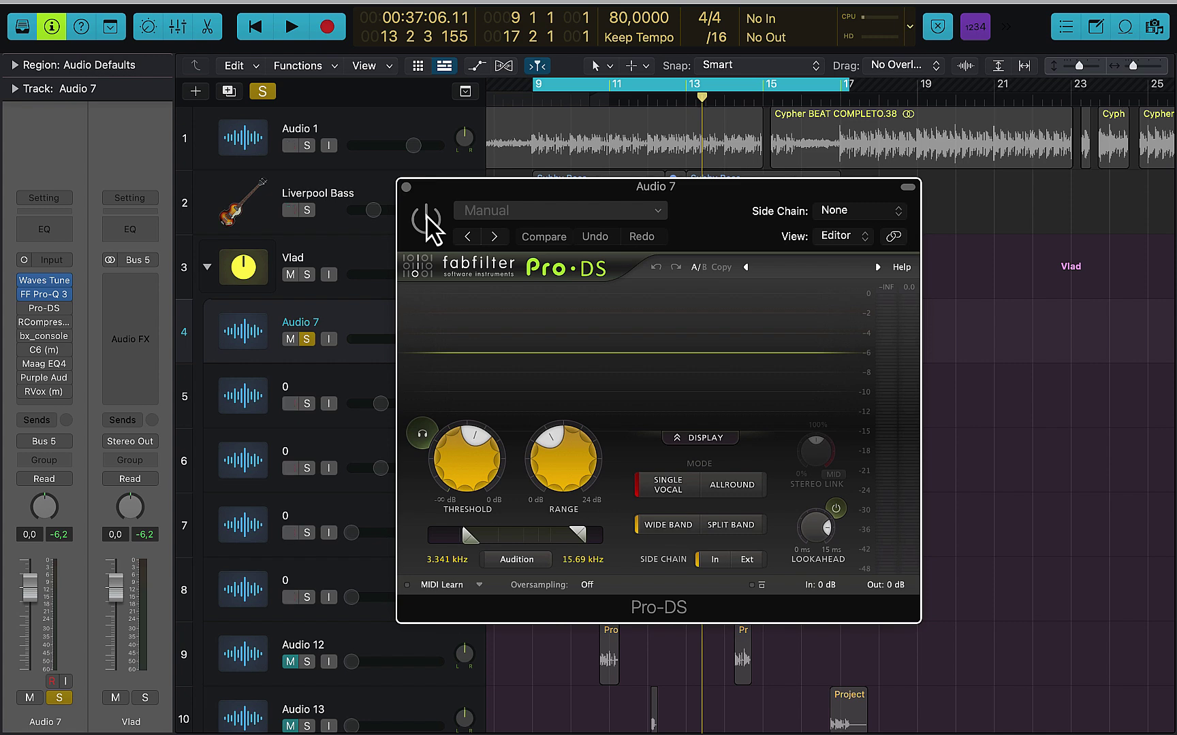
pyautogui.click(427, 215)
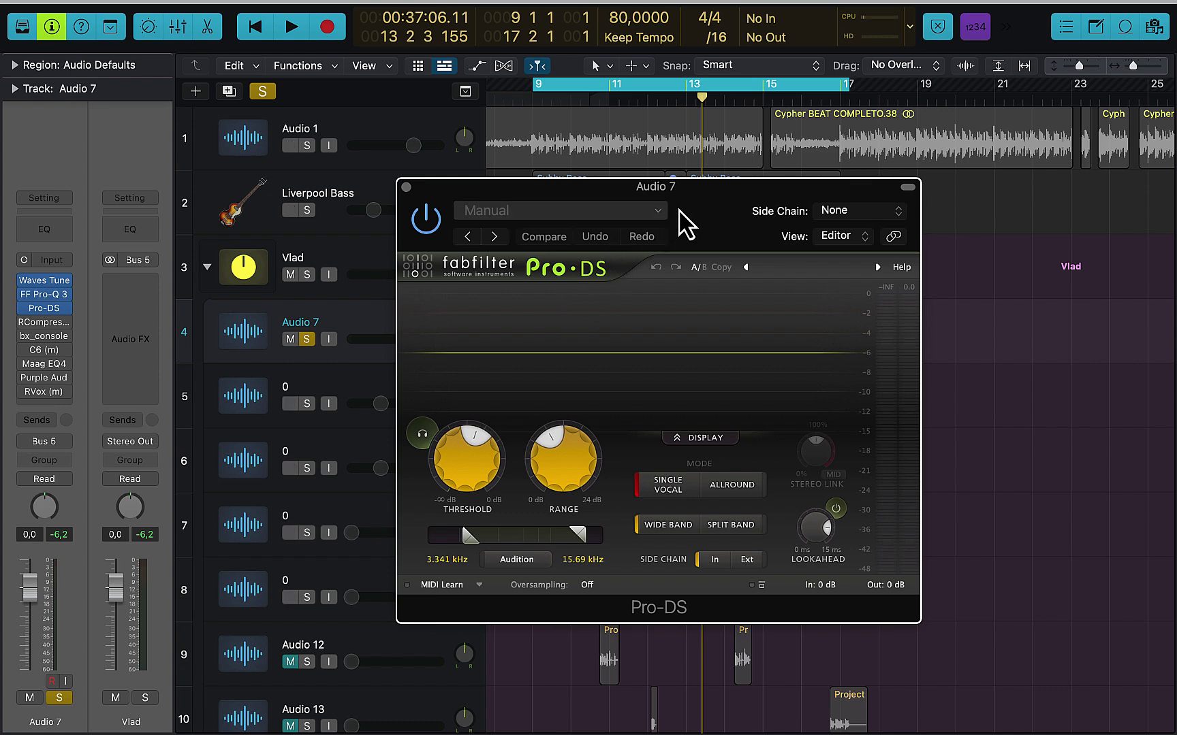
# - Compare the soloed vocal with Pro-DS bypassed and active during playback, finishing with the de-esser active and its window closed
pyautogui.press('space')
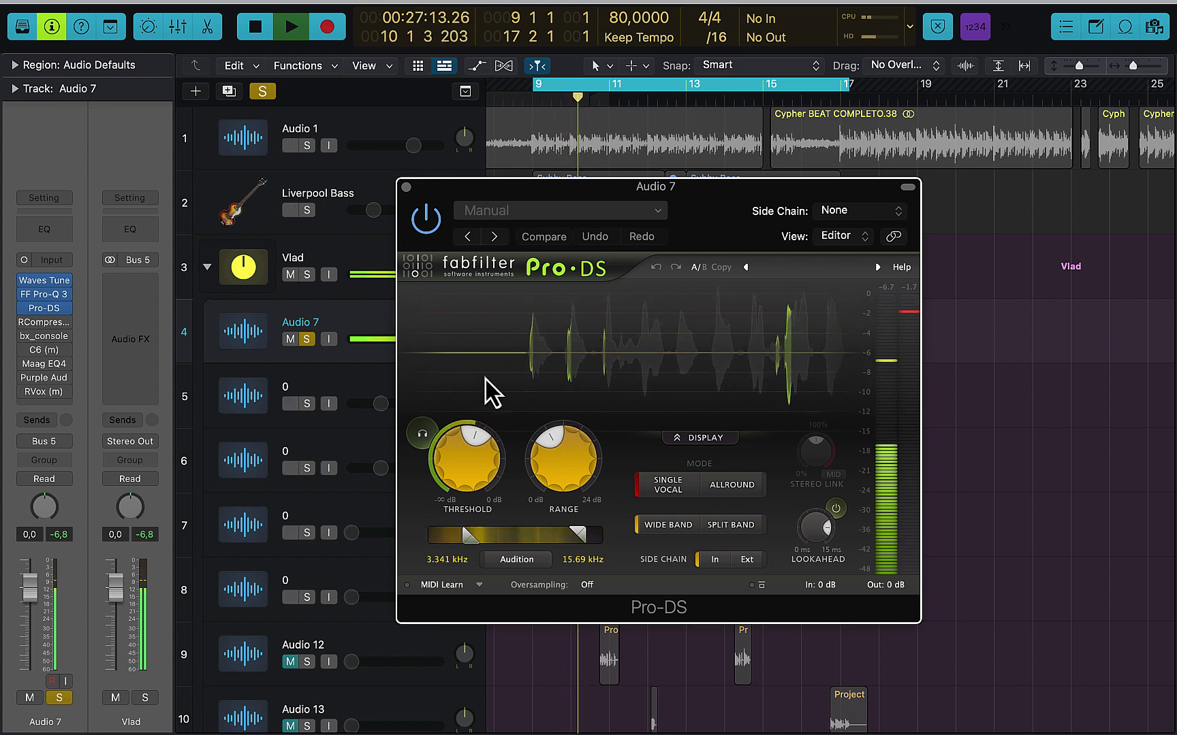
pyautogui.click(427, 222)
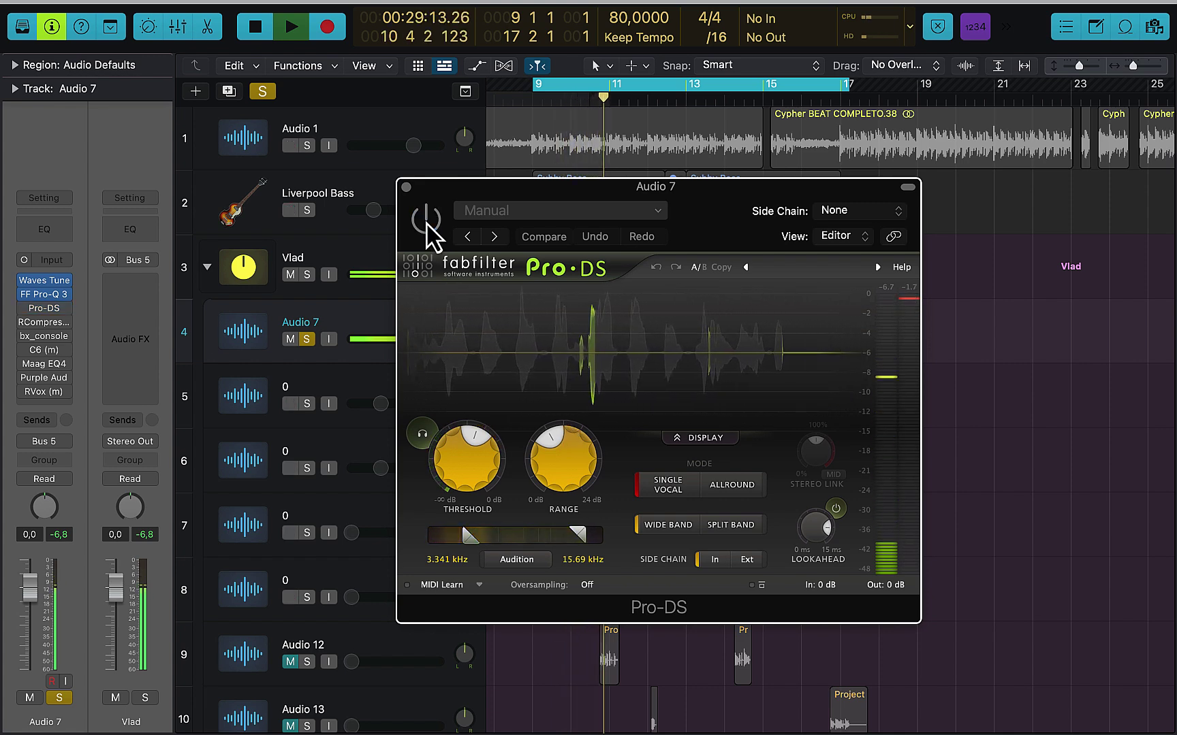
pyautogui.click(427, 222)
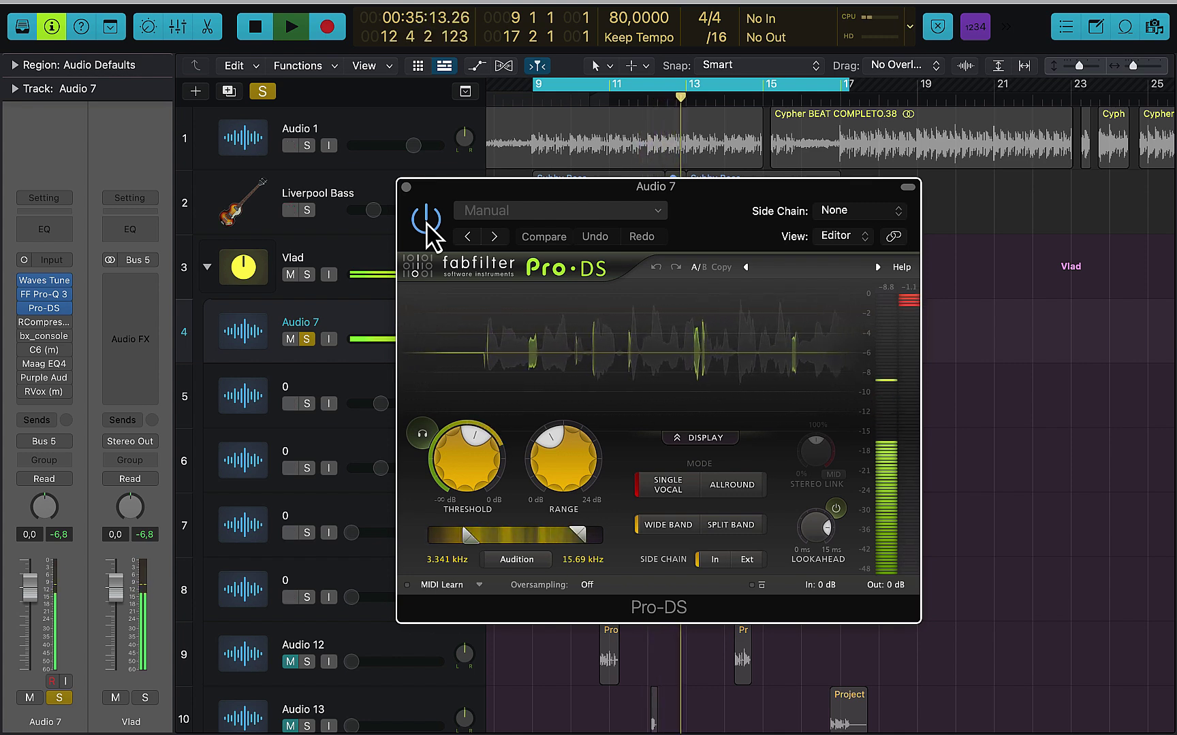
pyautogui.click(427, 222)
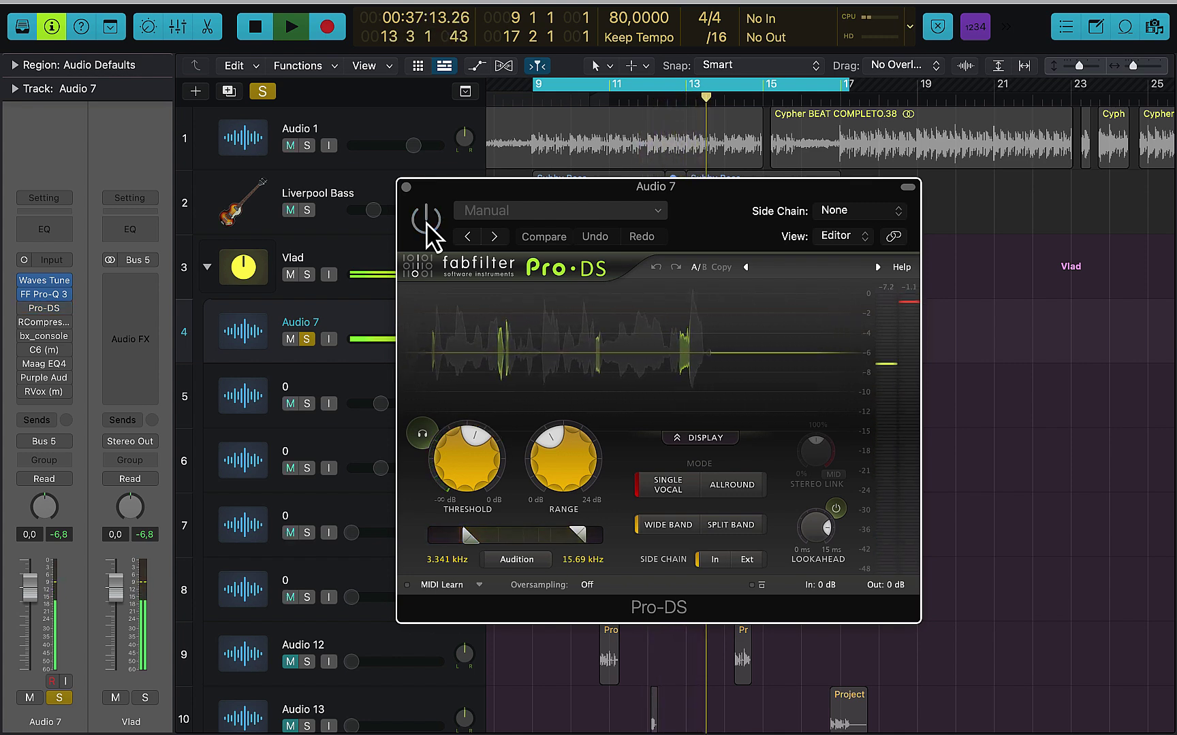
pyautogui.click(427, 222)
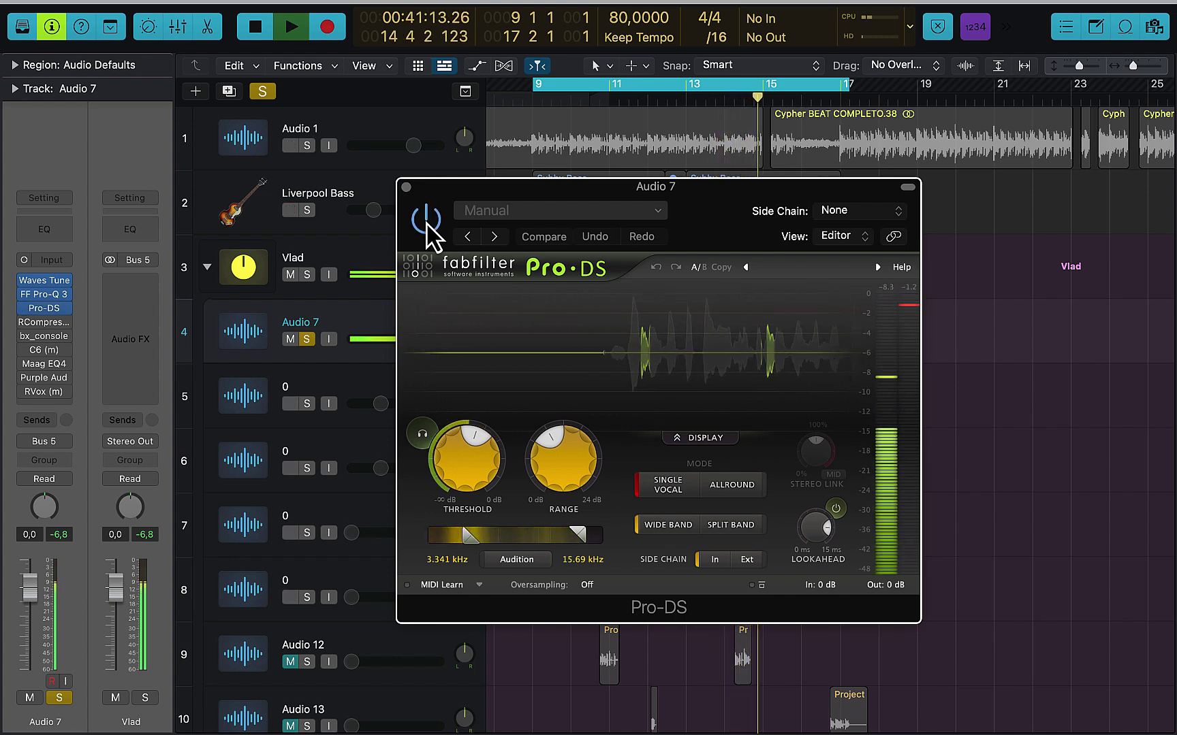
pyautogui.click(427, 222)
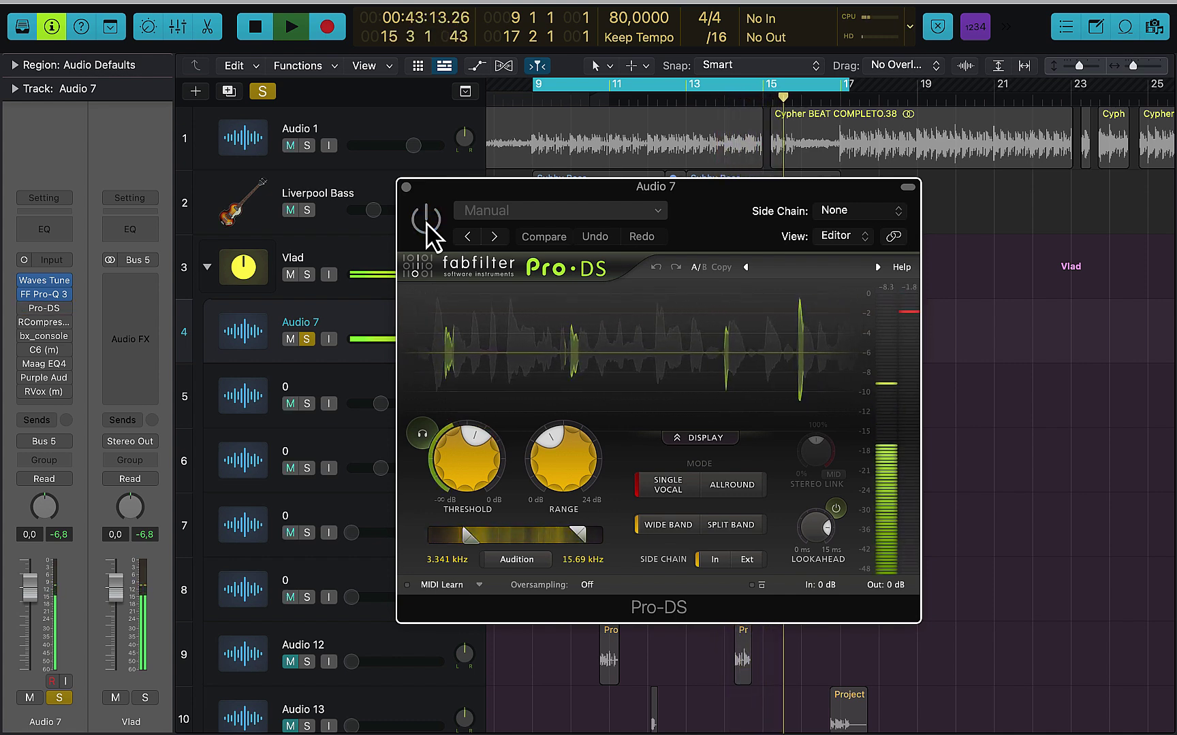
pyautogui.click(427, 223)
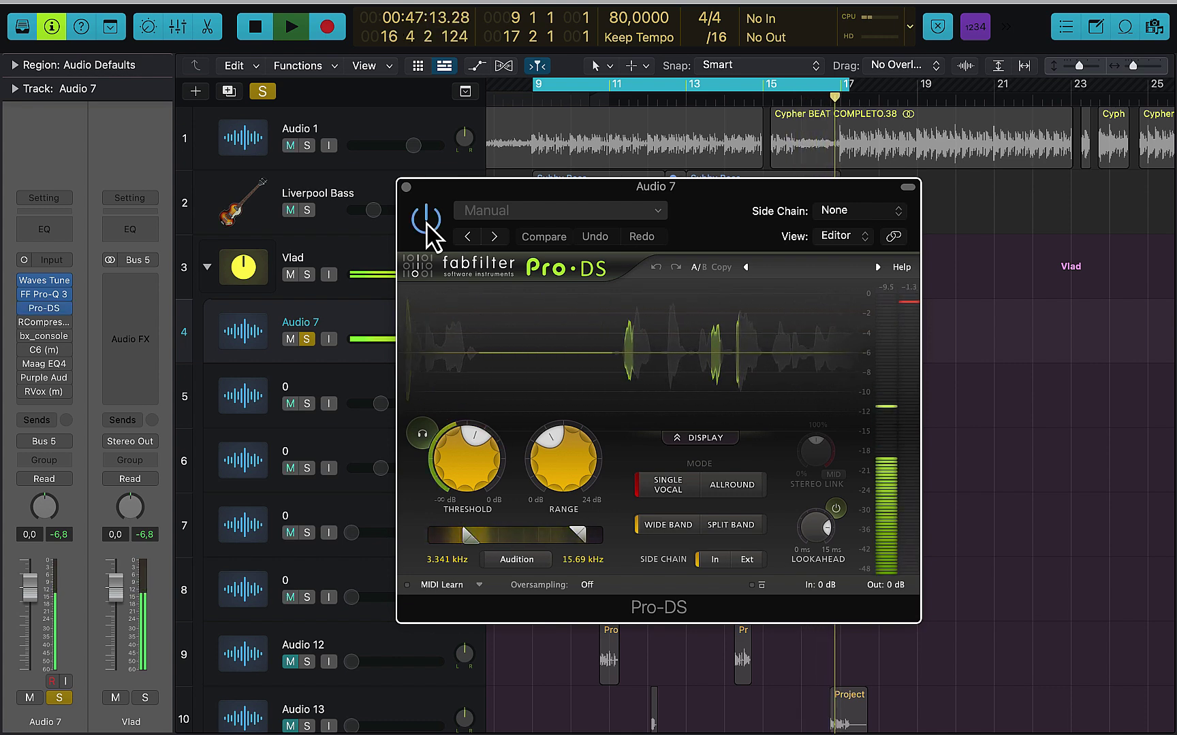
pyautogui.press('space')
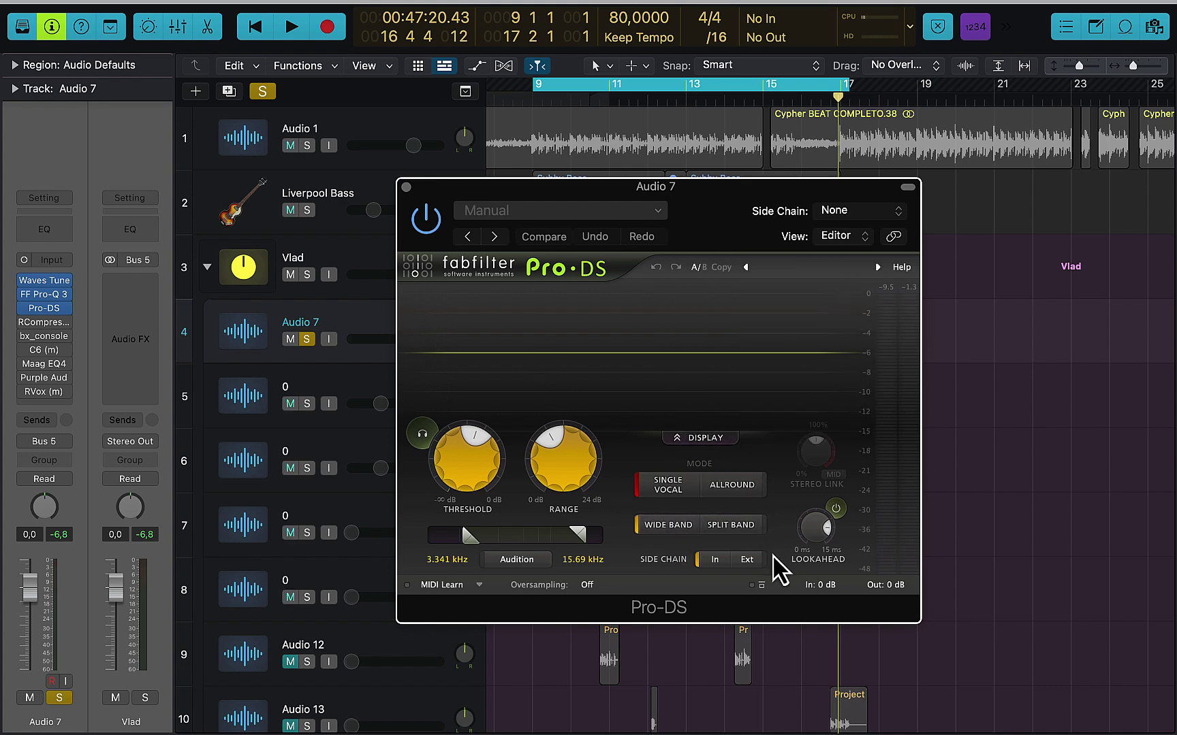
pyautogui.click(406, 187)
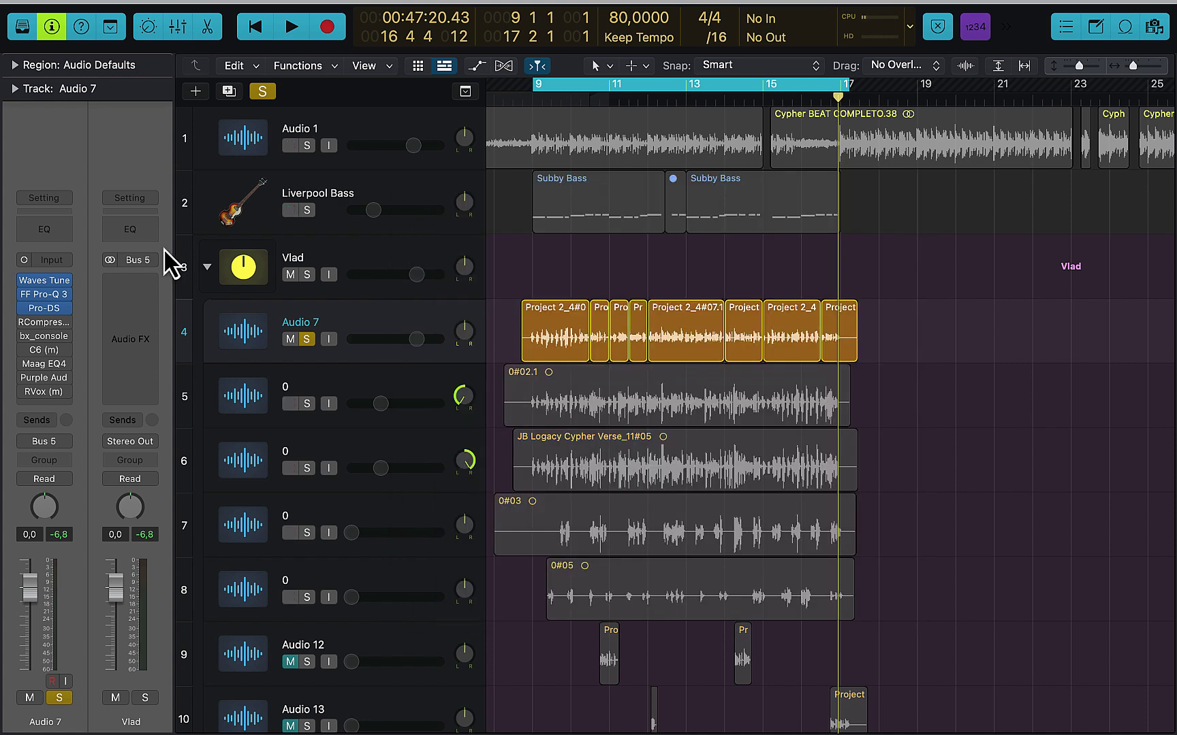
# - Open RCompressor on Audio 7 with the compressor turned on and start playback of the soloed vocal
pyautogui.click(45, 324)
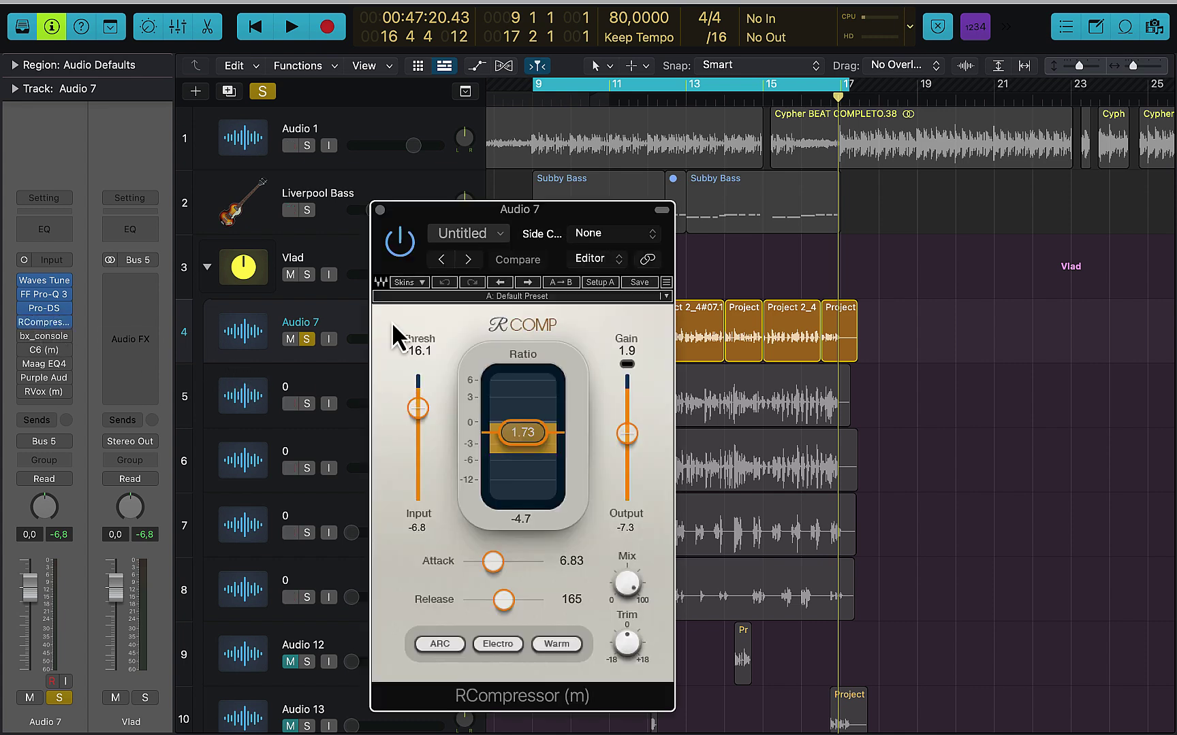
pyautogui.moveTo(497, 211); pyautogui.dragTo(822, 153)
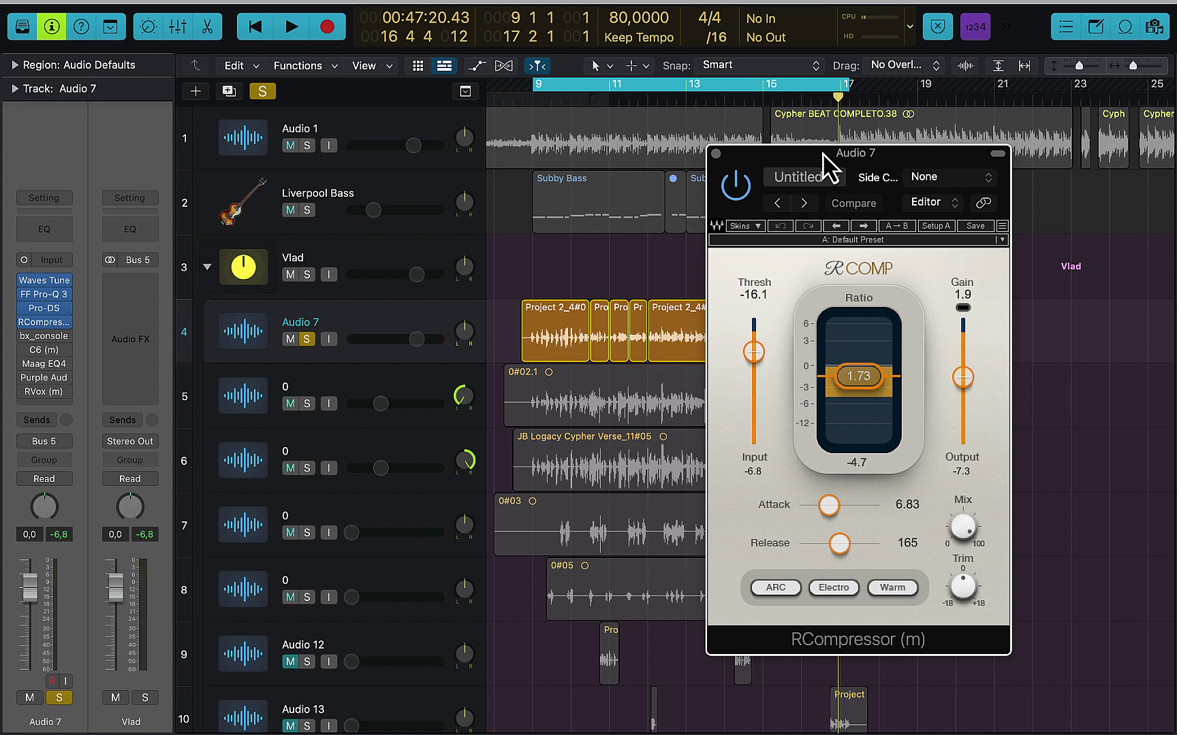
pyautogui.press('space')
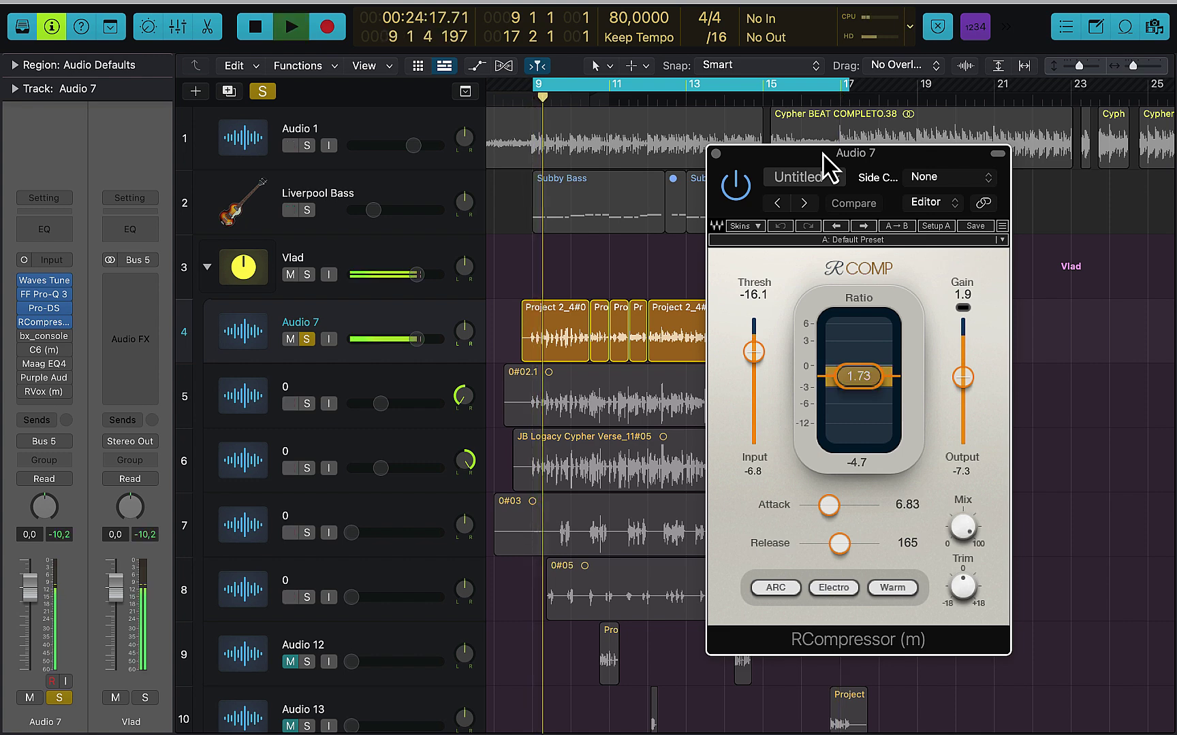
# - Compare the soloed vocal with RCompressor bypassed and active during playback, finishing with the compressor active and its window closed
pyautogui.click(745, 190)
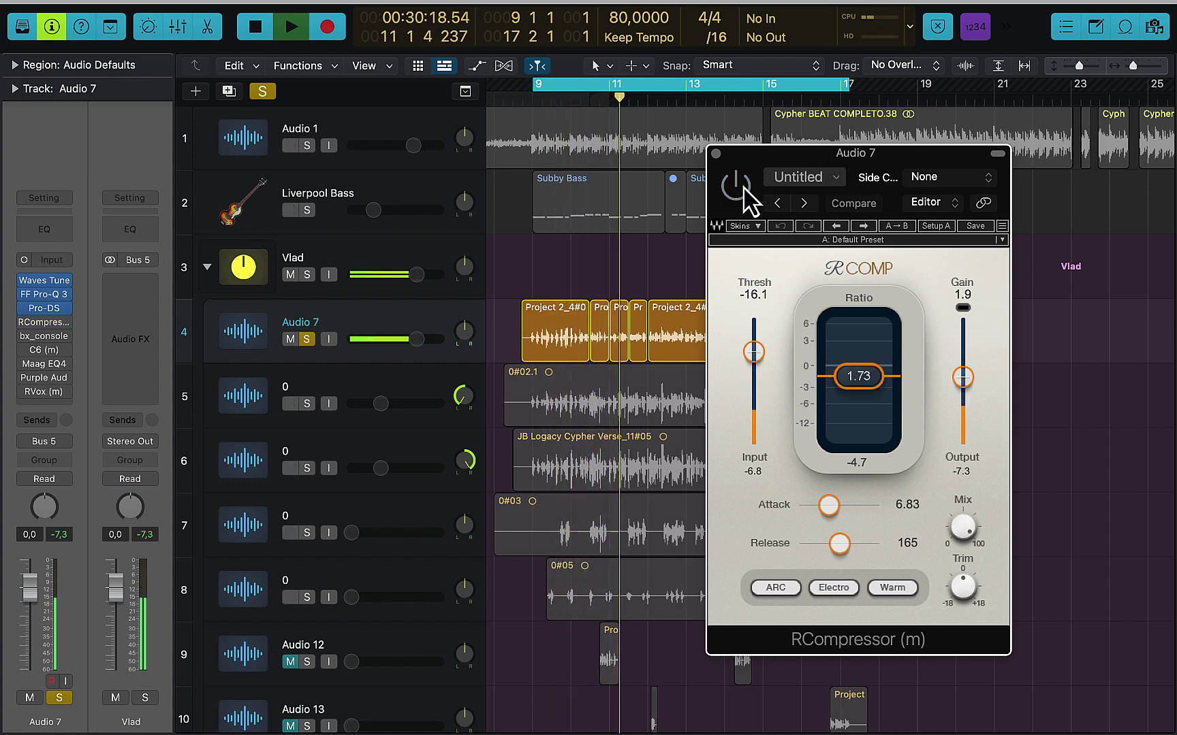
pyautogui.click(745, 191)
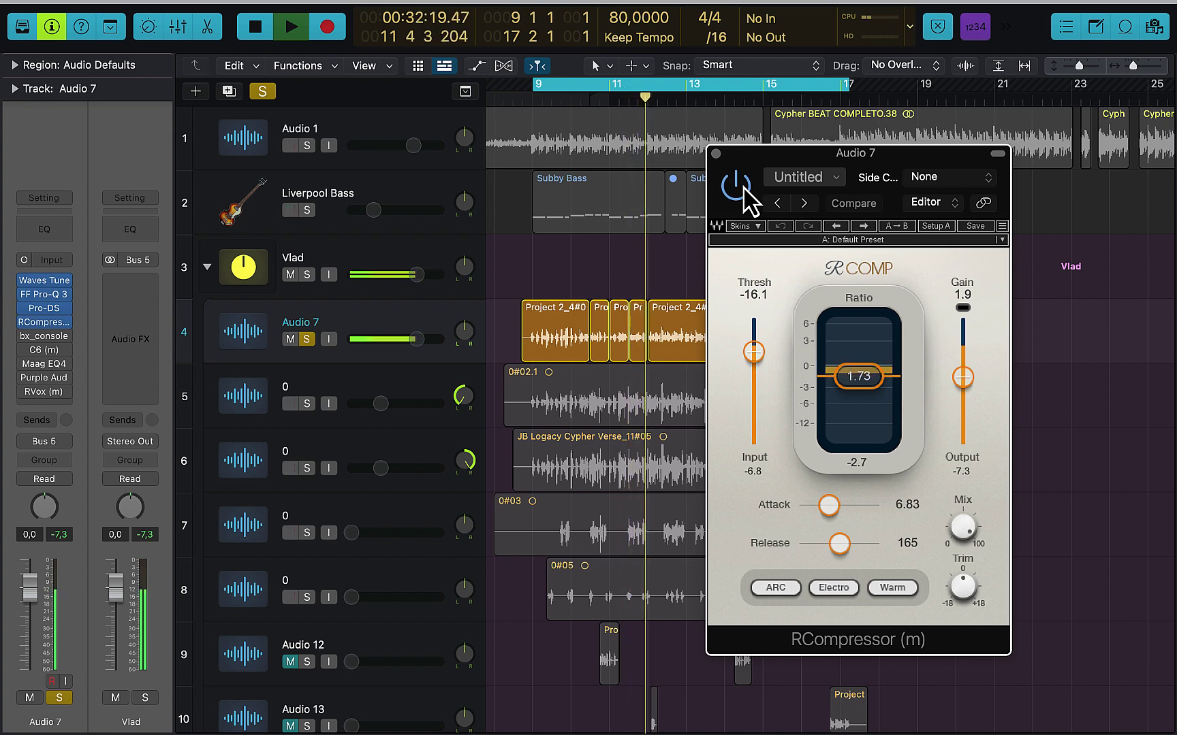
pyautogui.click(745, 191)
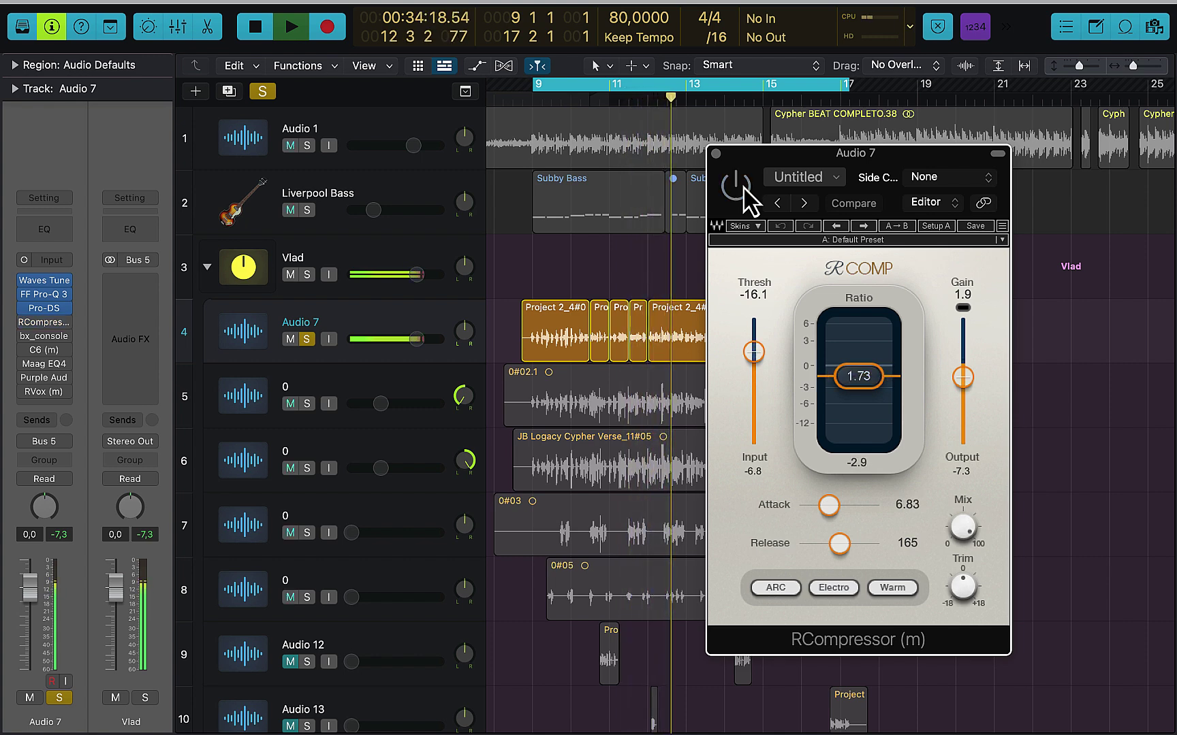
pyautogui.click(745, 191)
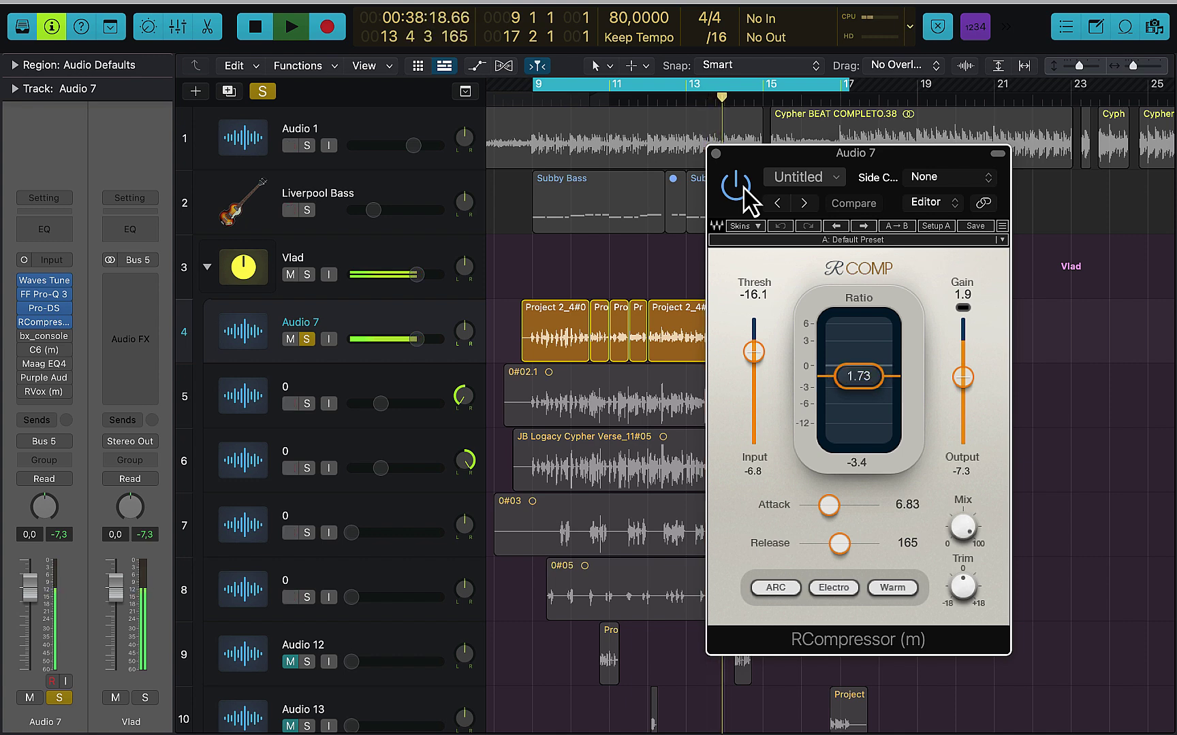
pyautogui.click(745, 191)
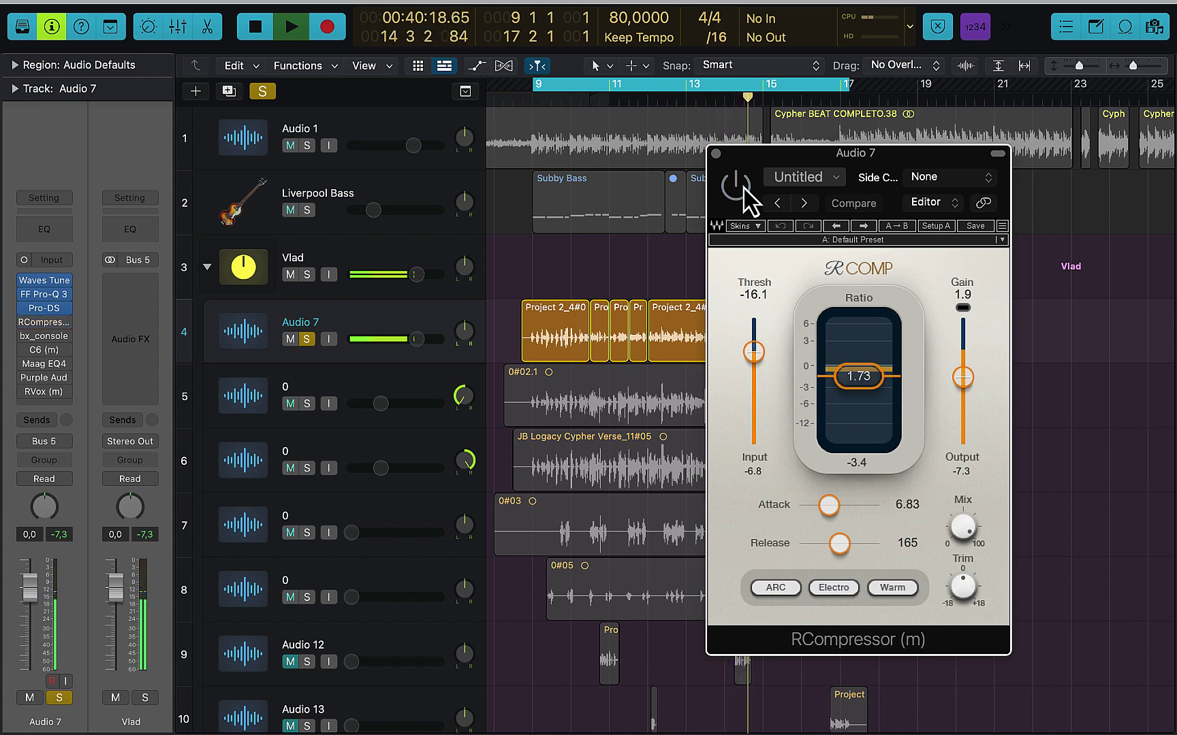
pyautogui.click(745, 190)
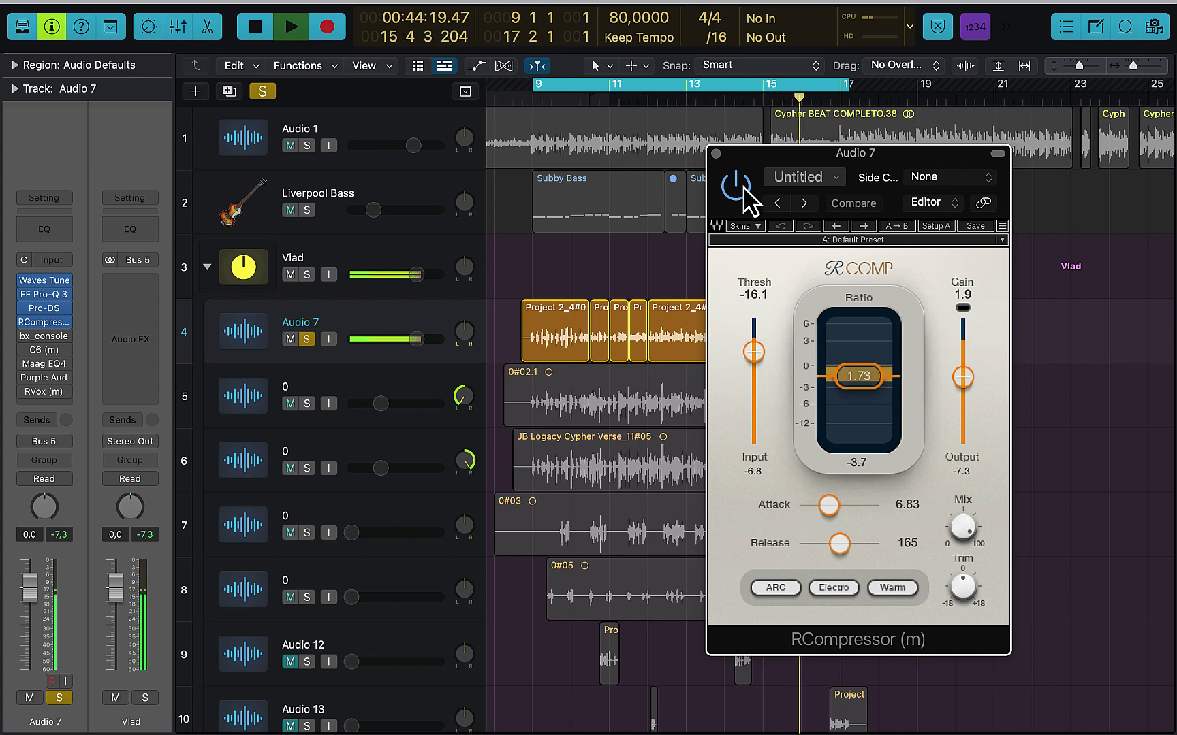
pyautogui.click(745, 190)
pyautogui.click(745, 191)
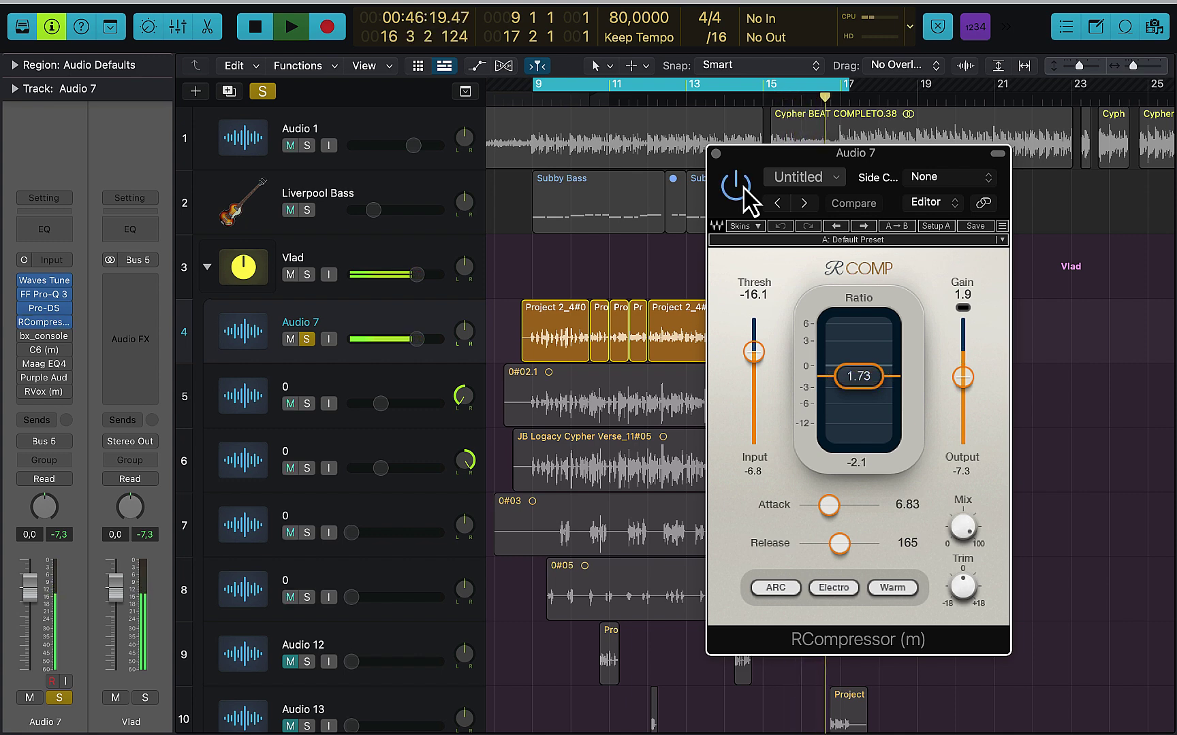
pyautogui.press('space')
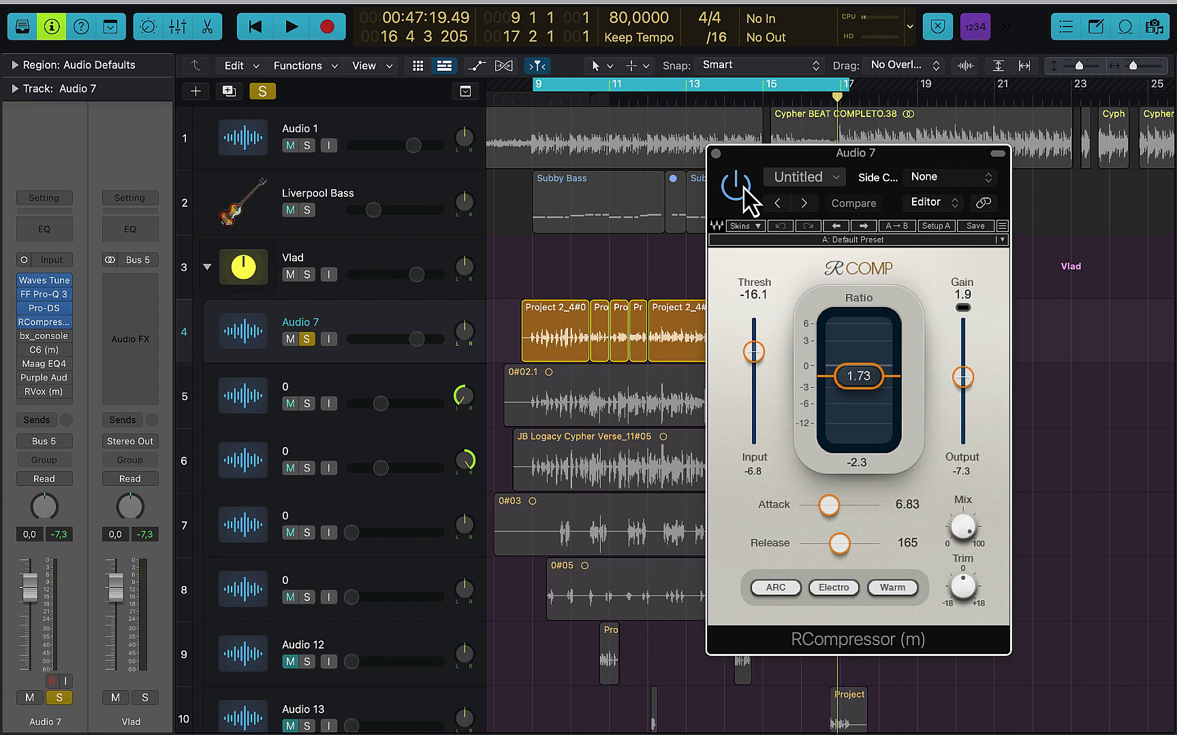
pyautogui.click(716, 153)
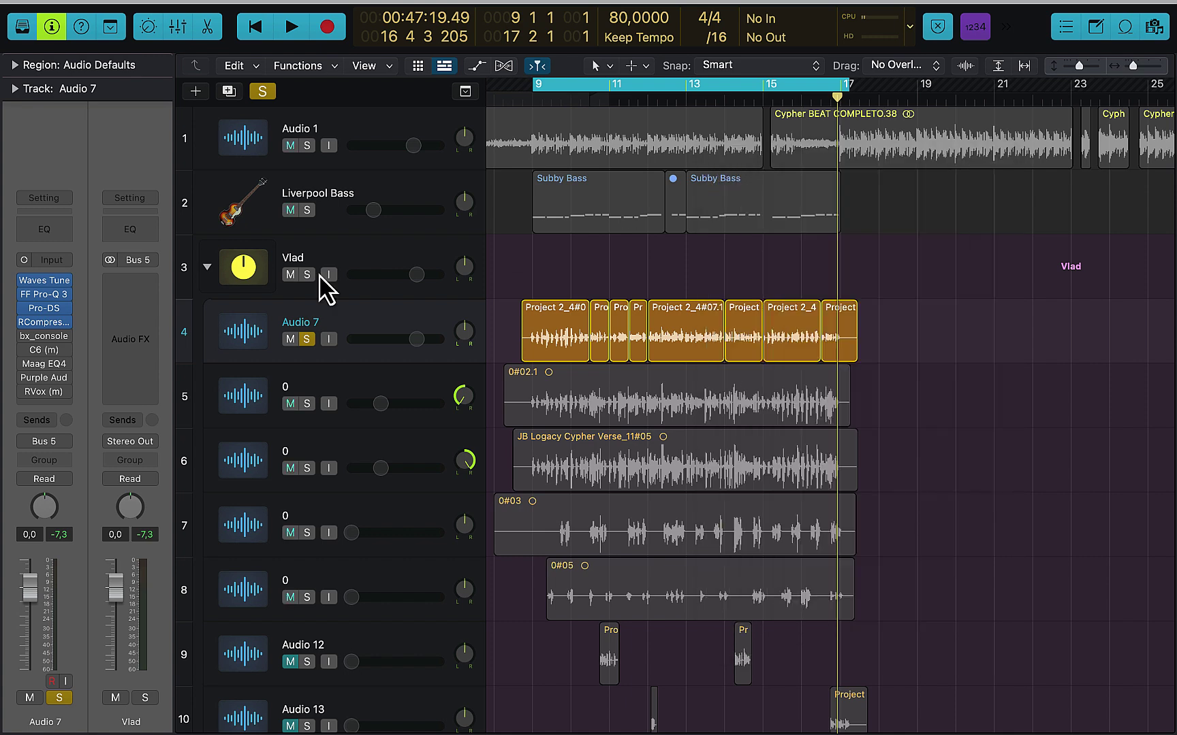
# - Open bx_console SSL 4000 G on Audio 7 with the channel strip turned on and start vocal playback
pyautogui.click(46, 338)
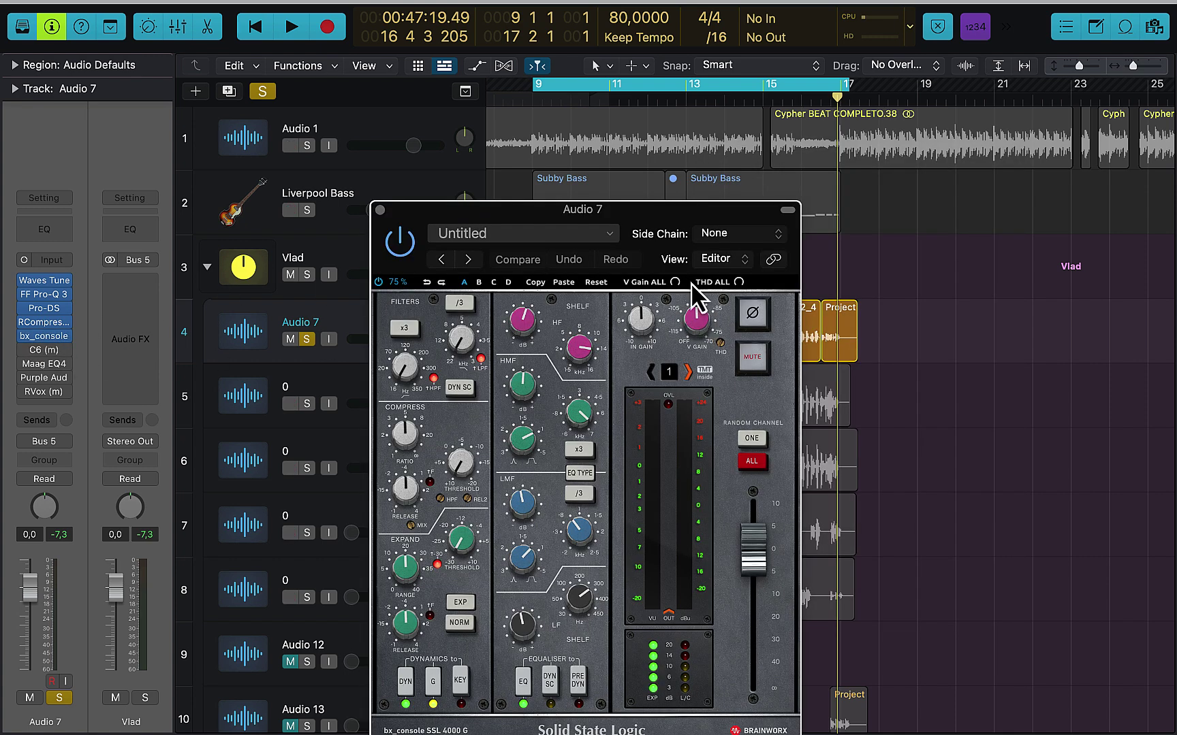
pyautogui.moveTo(660, 216); pyautogui.dragTo(920, 128)
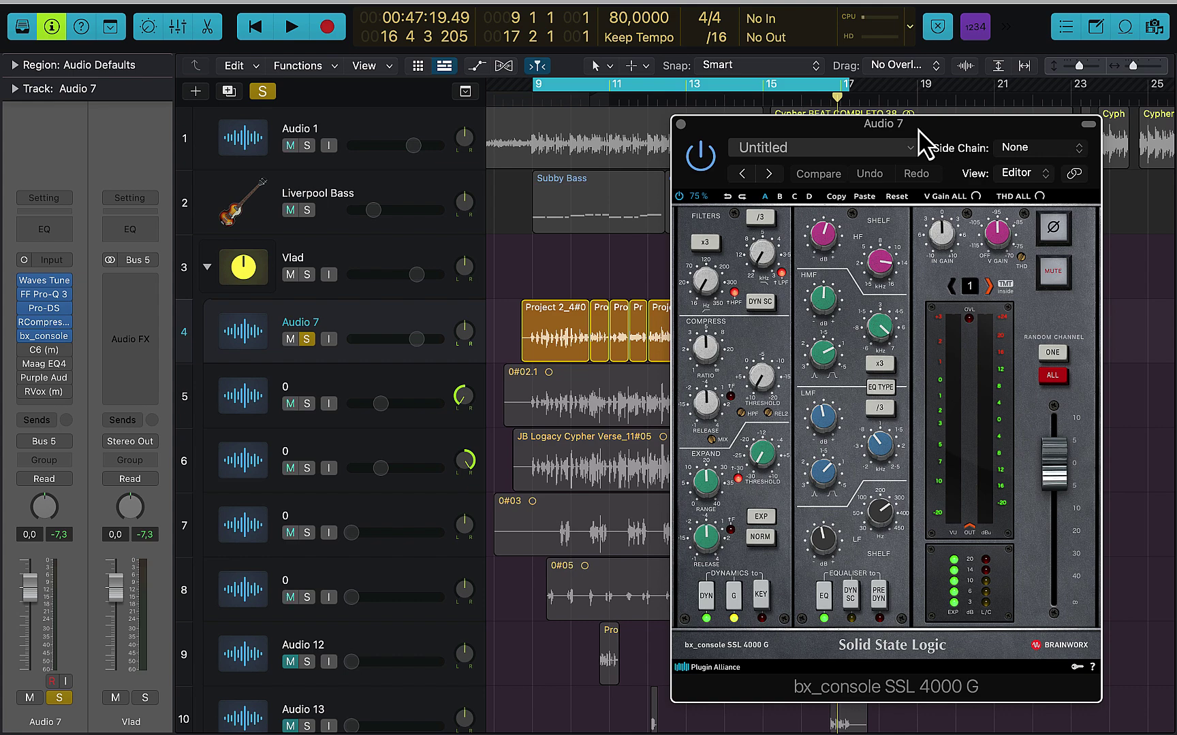
pyautogui.press('space')
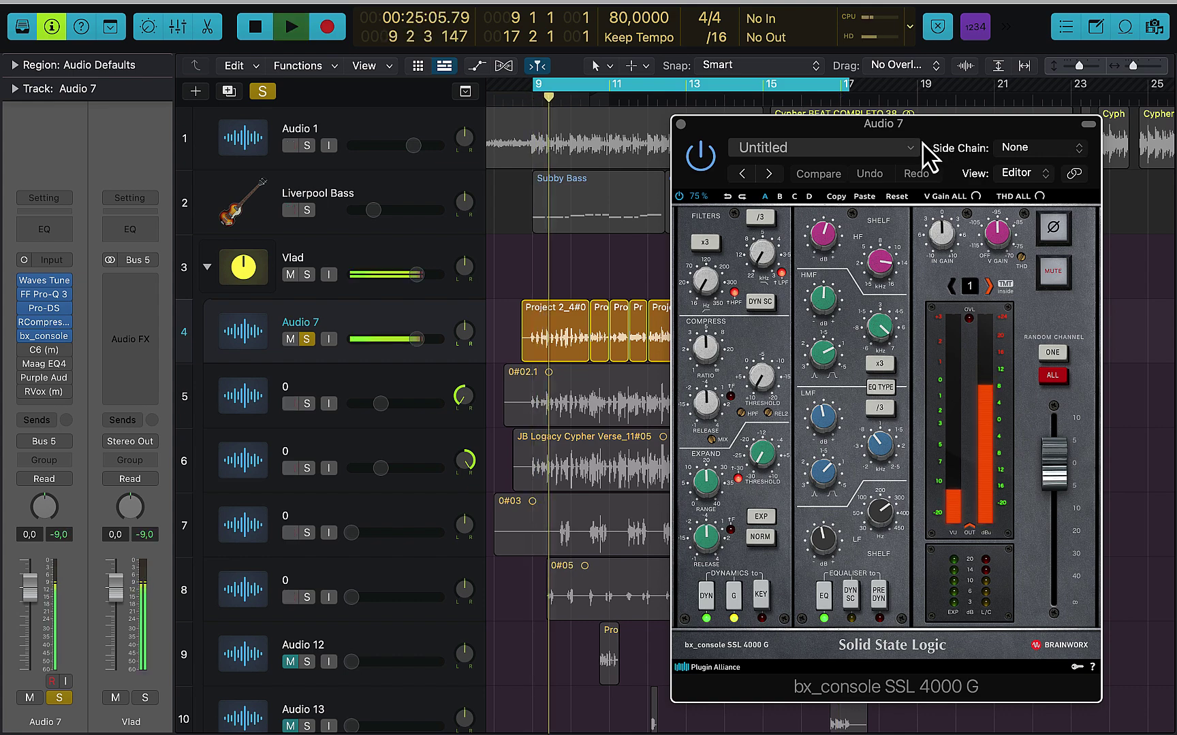
# - Compare the soloed vocal with bx_console SSL 4000 G bypassed and active, finishing with the channel strip active, playback stopped and its window closed
pyautogui.click(695, 158)
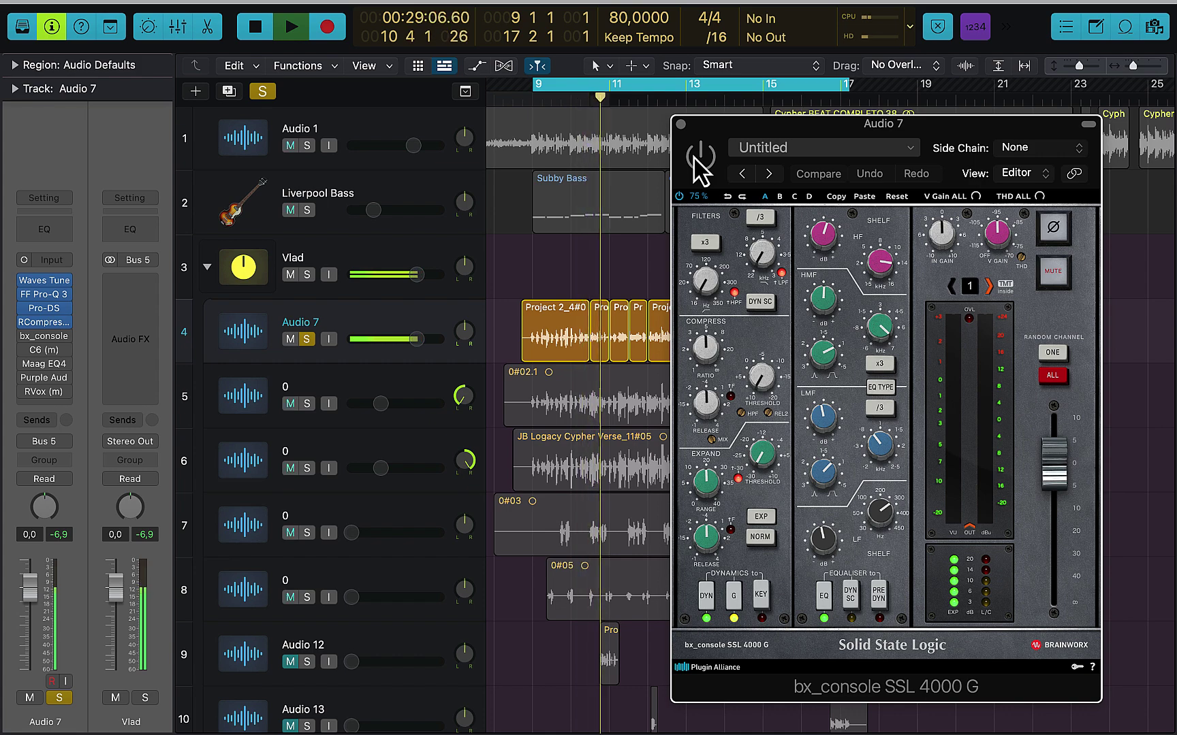
pyautogui.click(695, 159)
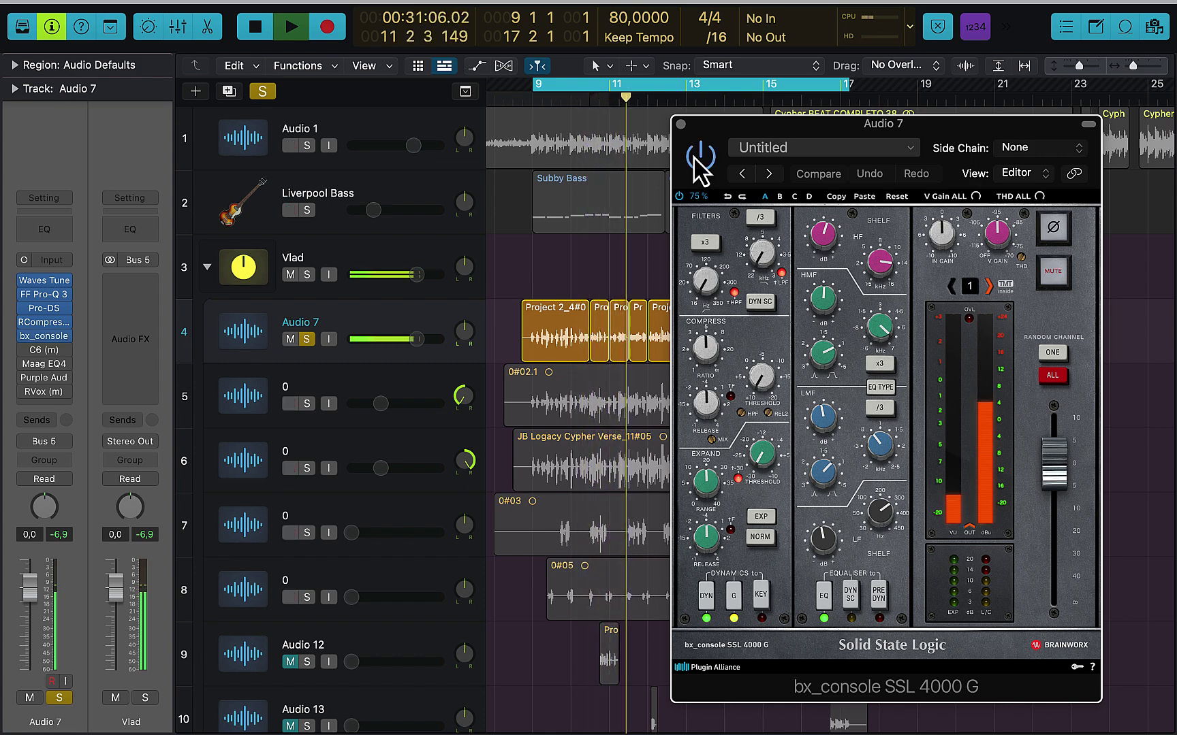
pyautogui.click(695, 158)
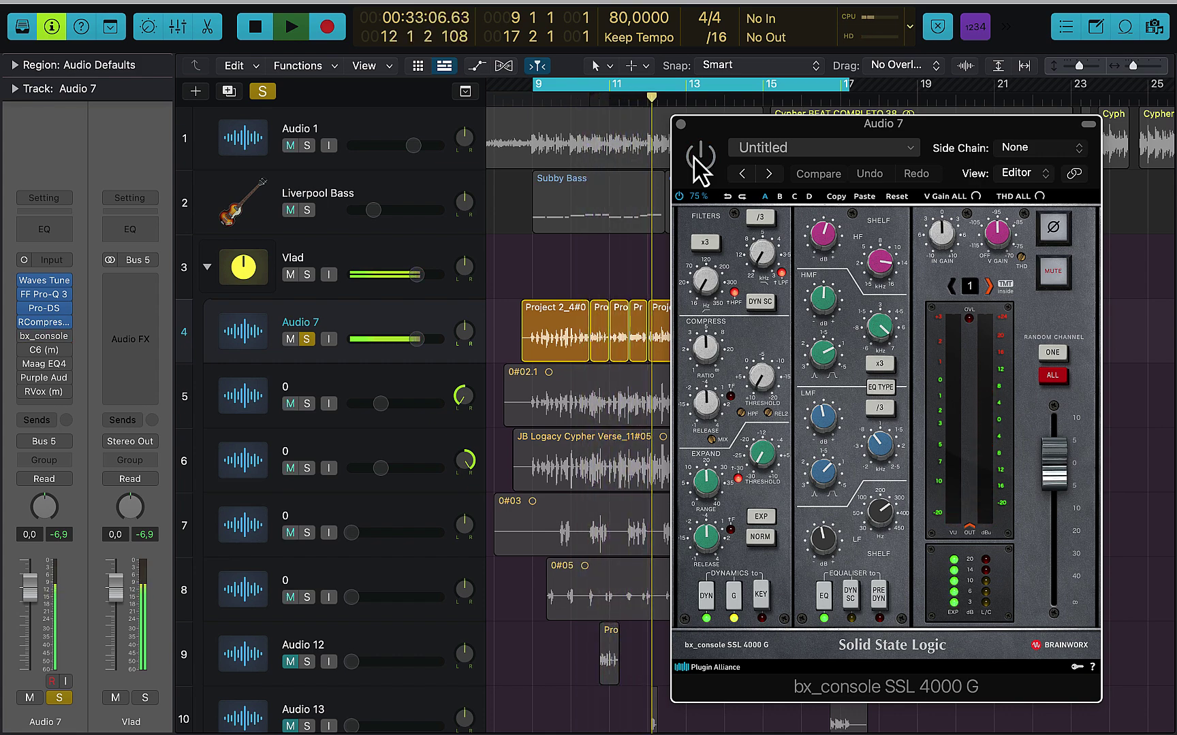
pyautogui.click(695, 159)
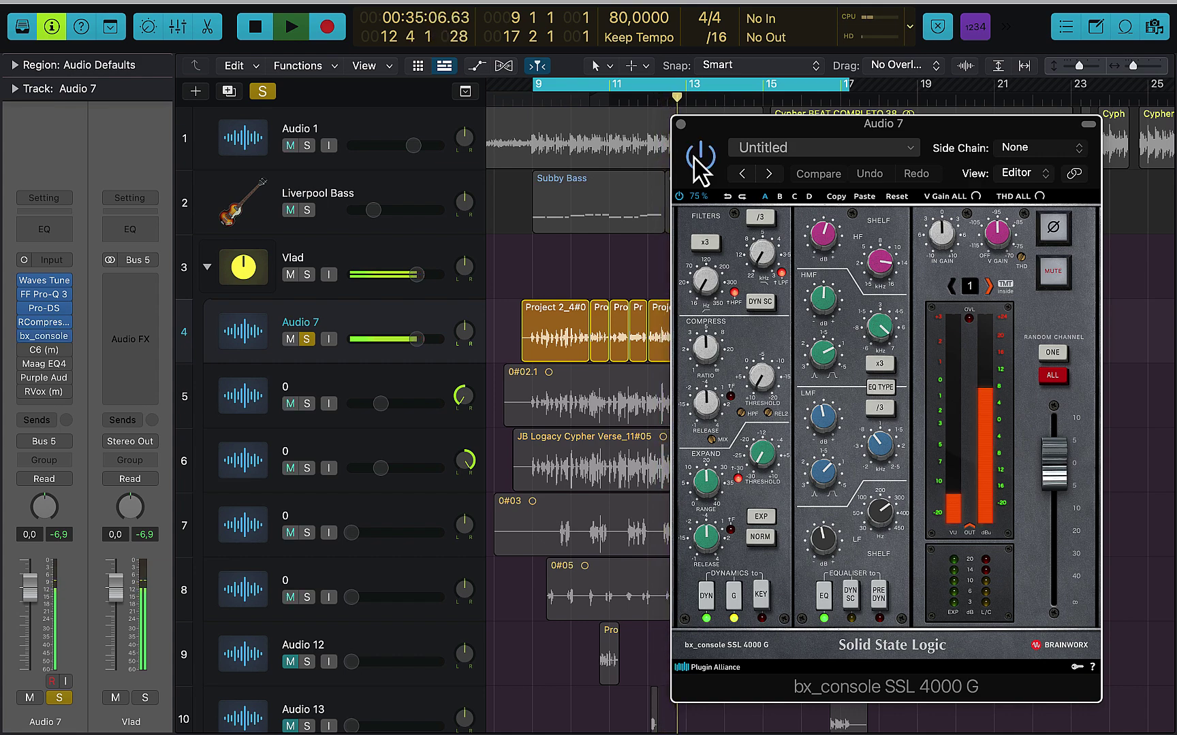
pyautogui.click(696, 159)
pyautogui.click(696, 159)
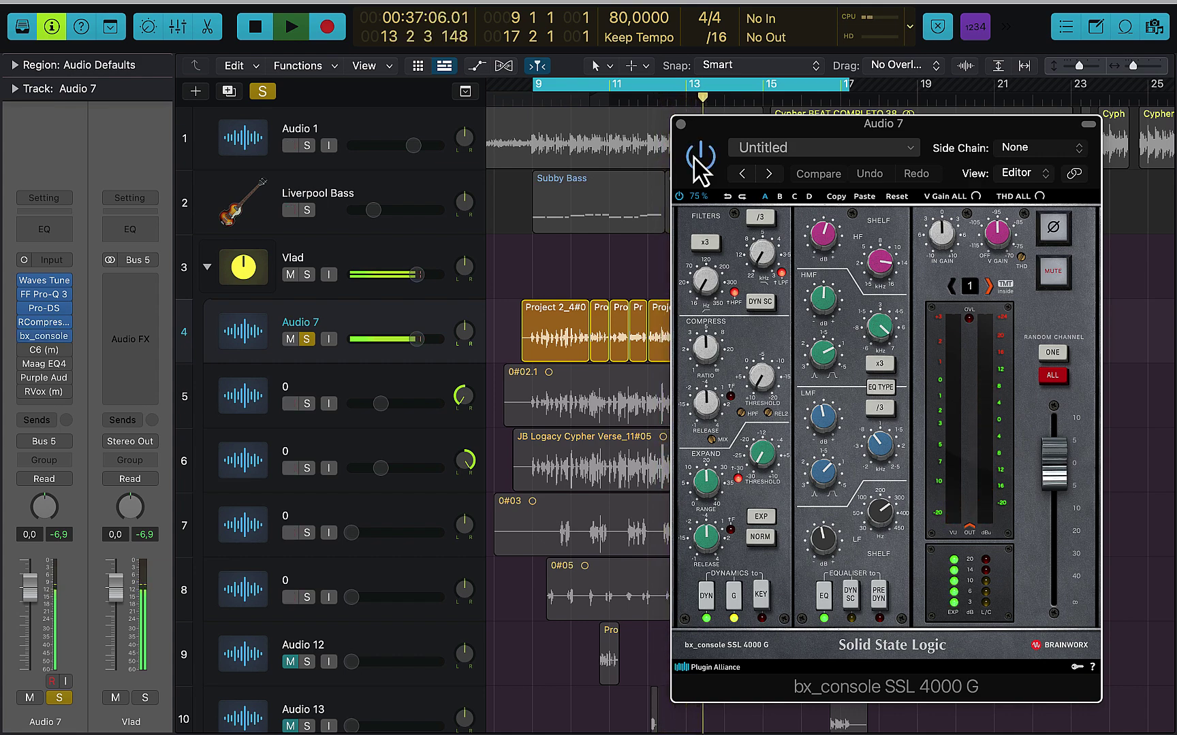
pyautogui.click(695, 158)
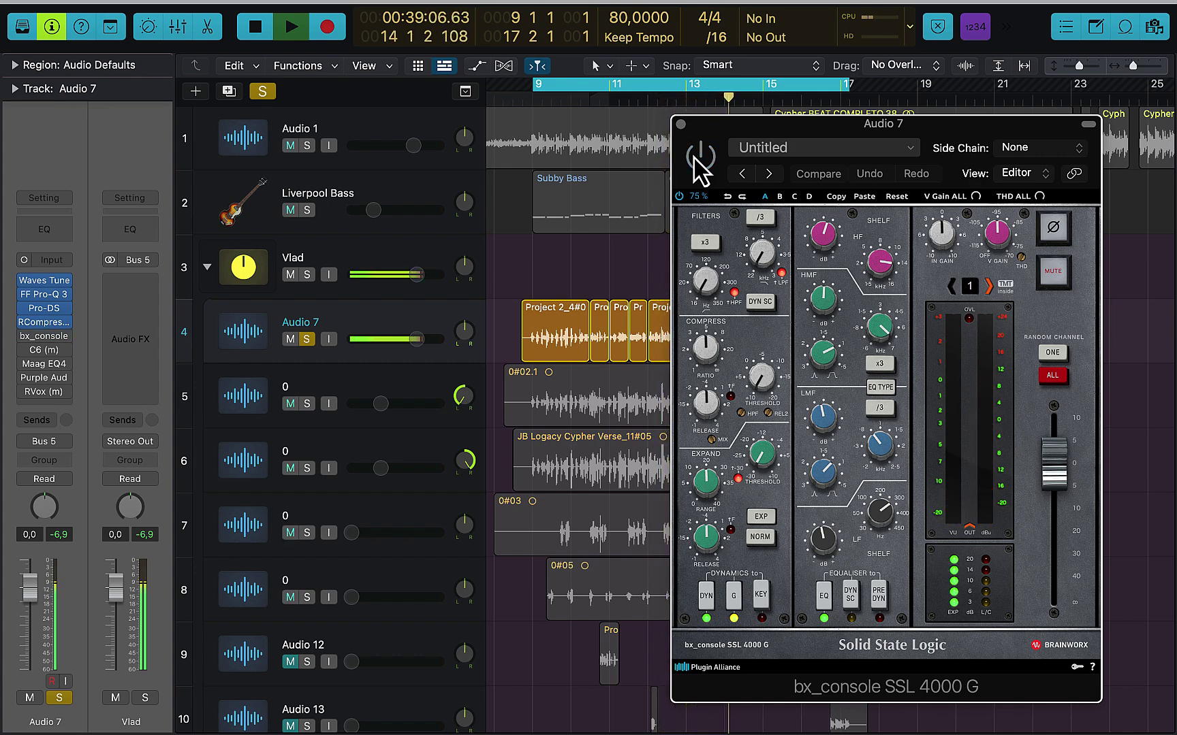
pyautogui.press('space')
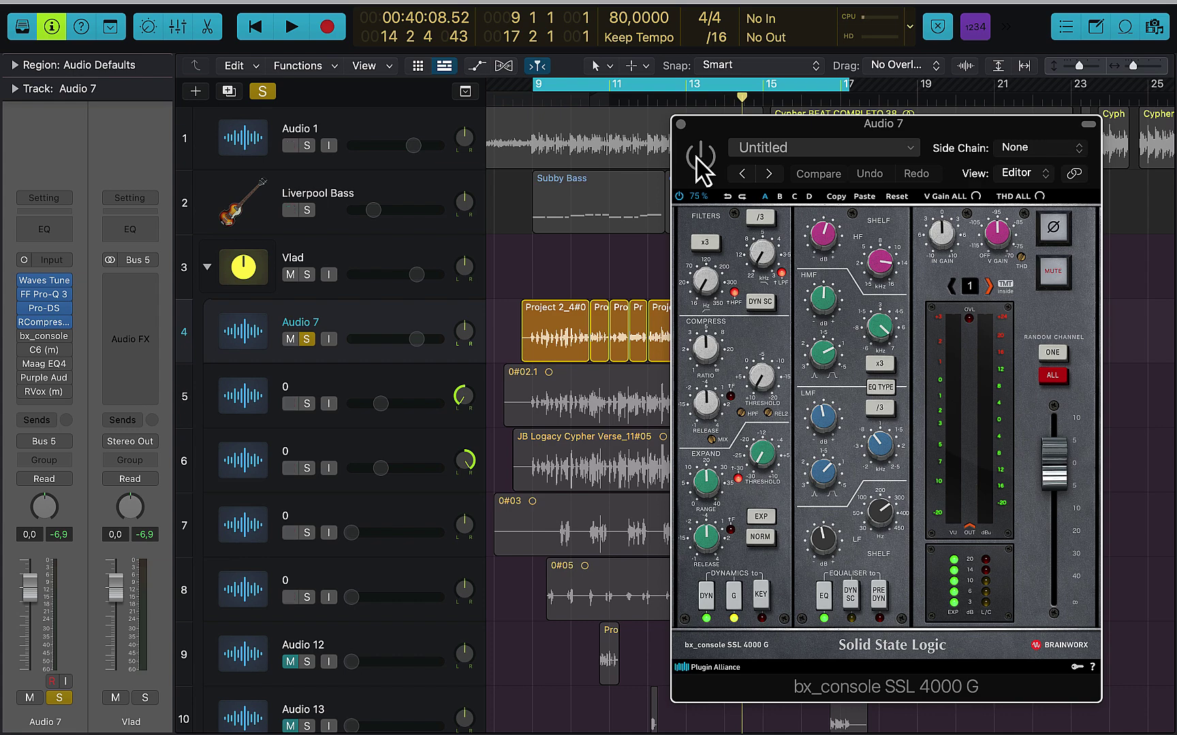
pyautogui.click(680, 123)
# - Open the C6 multiband compressor on Audio 7, turn it on, and start playback of the soloed vocal
pyautogui.click(43, 349)
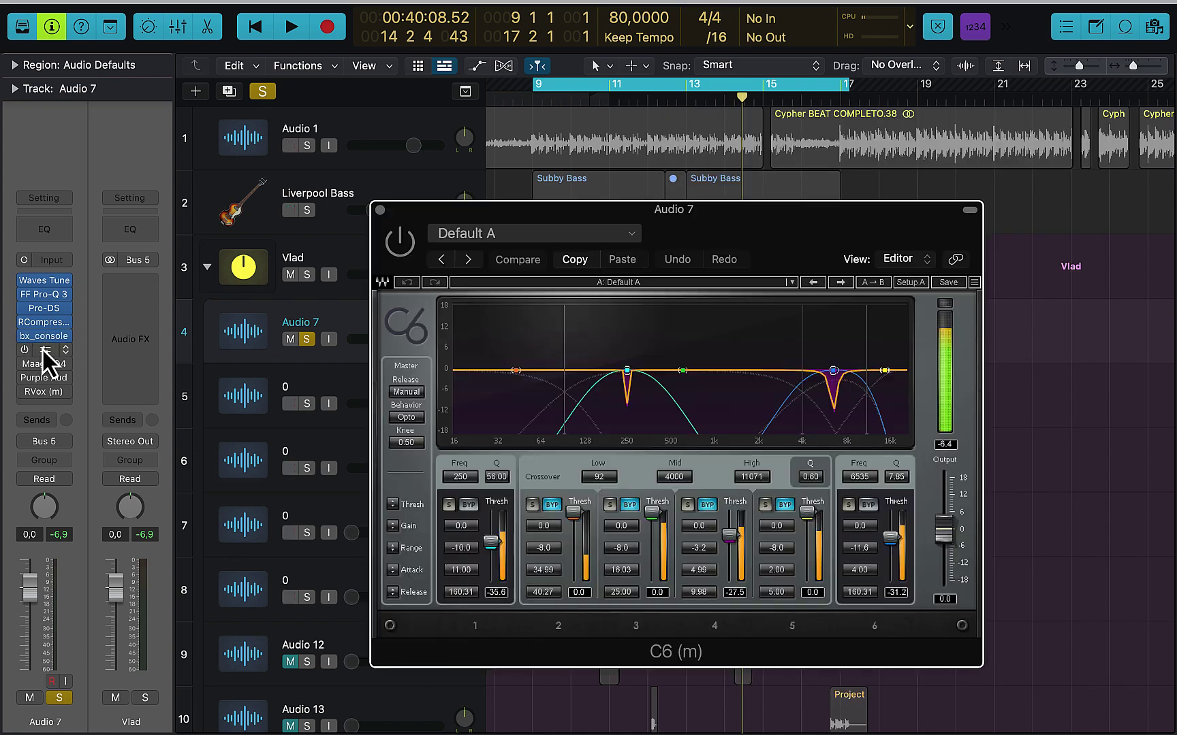
pyautogui.moveTo(724, 231); pyautogui.dragTo(811, 213)
pyautogui.scroll(-5, 763, 279)
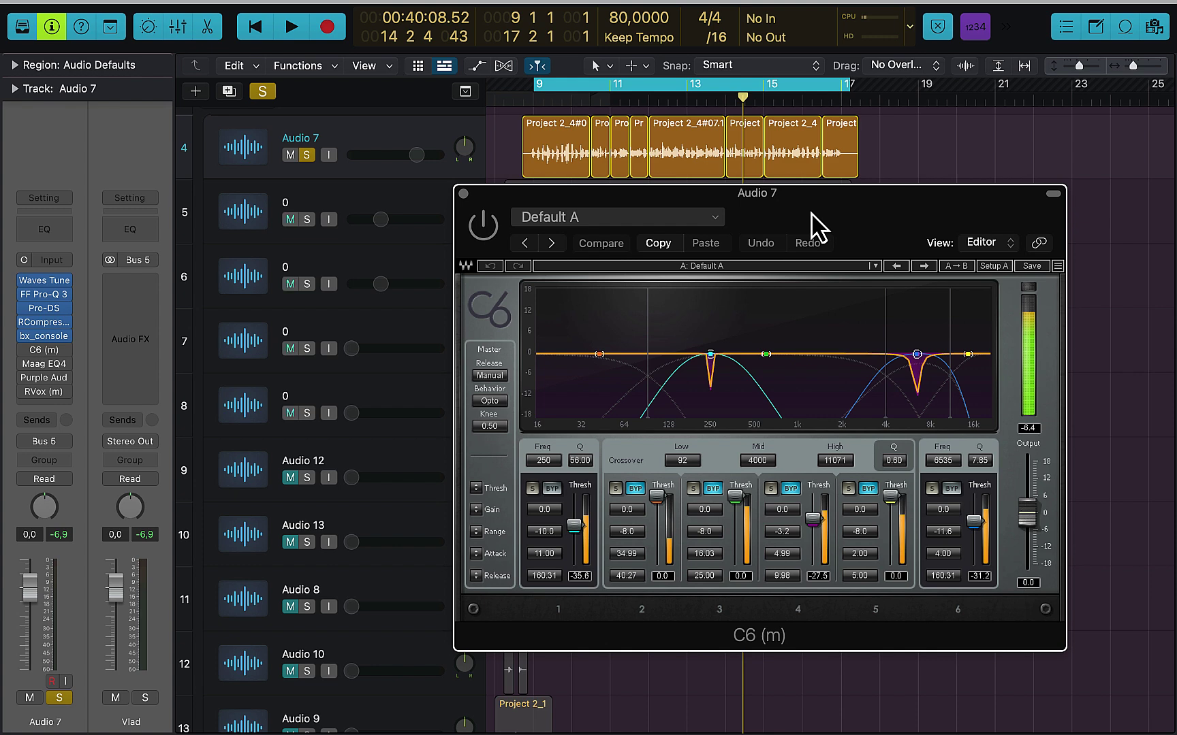
pyautogui.click(485, 229)
pyautogui.press('space')
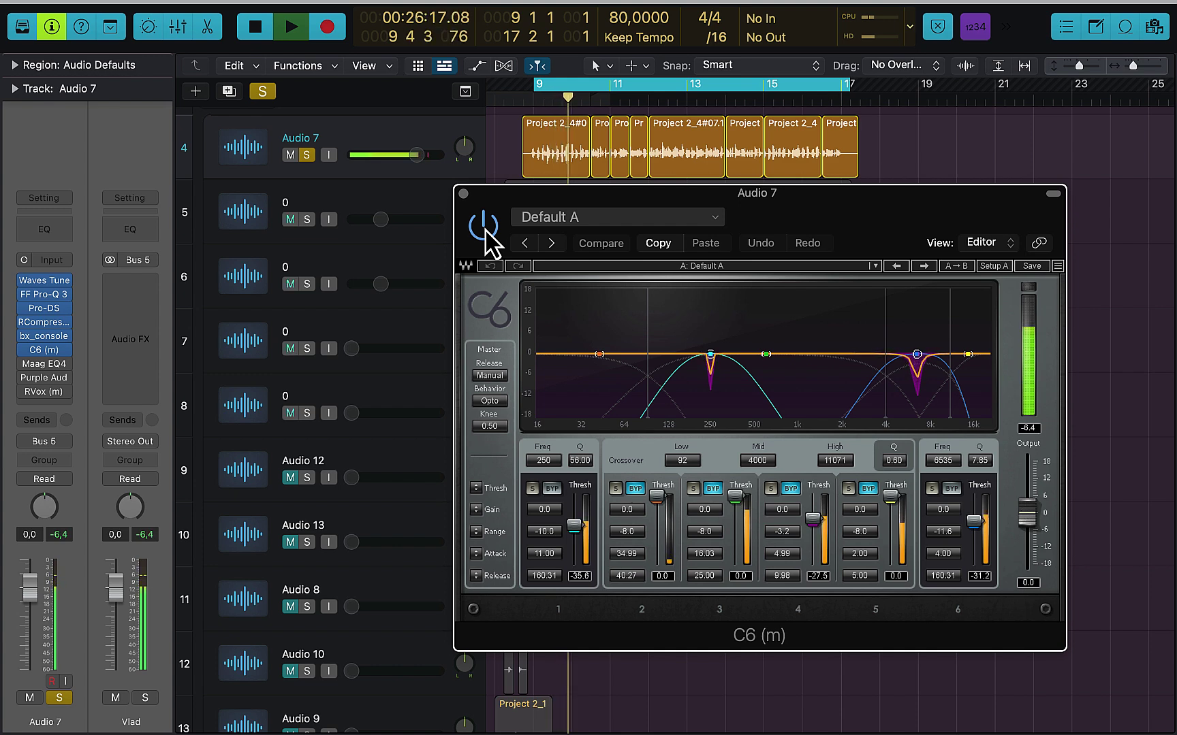
# - Compare the soloed vocal with C6 bypassed and active during playback, finishing with the multiband compressor active and its window closed
pyautogui.click(485, 229)
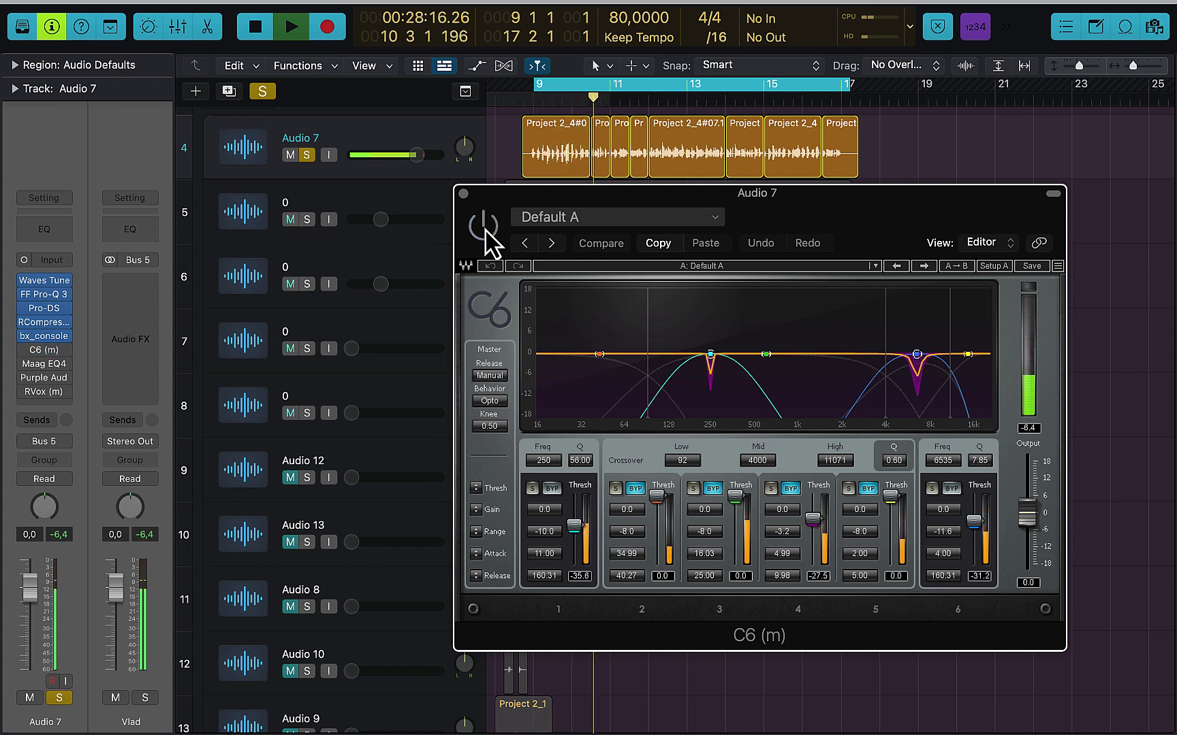
pyautogui.click(485, 229)
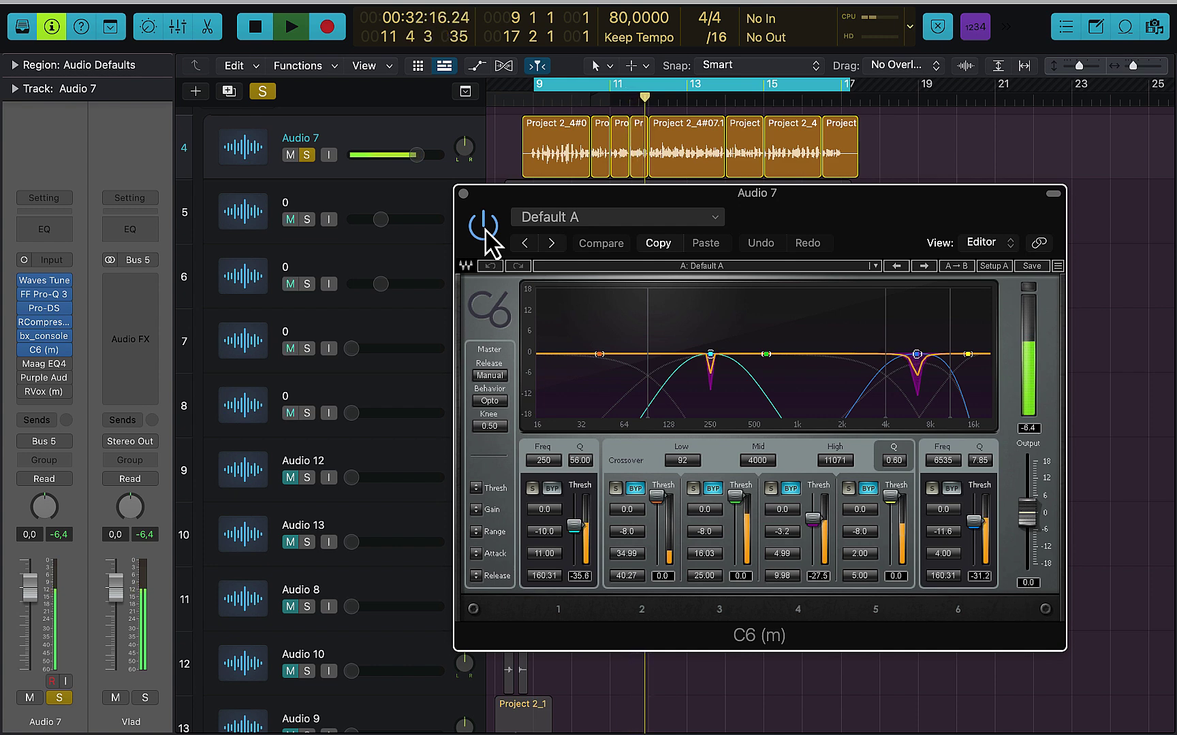
pyautogui.click(485, 229)
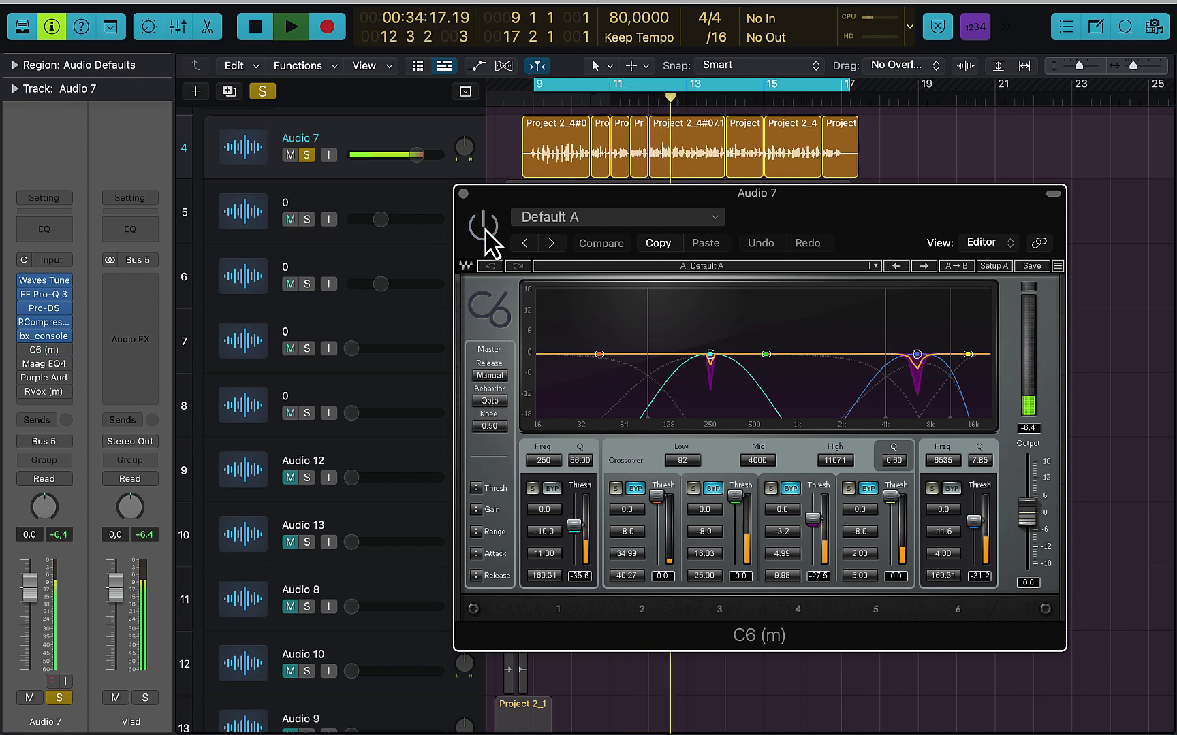
pyautogui.click(485, 229)
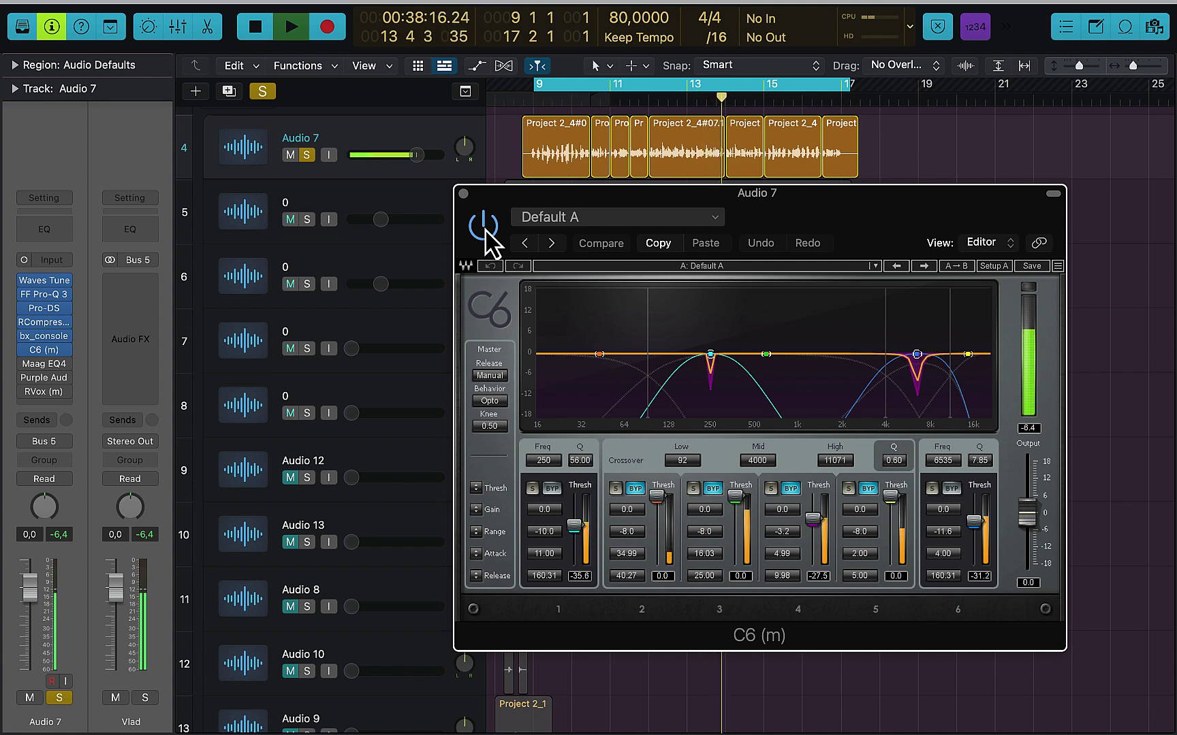
pyautogui.click(485, 229)
pyautogui.click(485, 229)
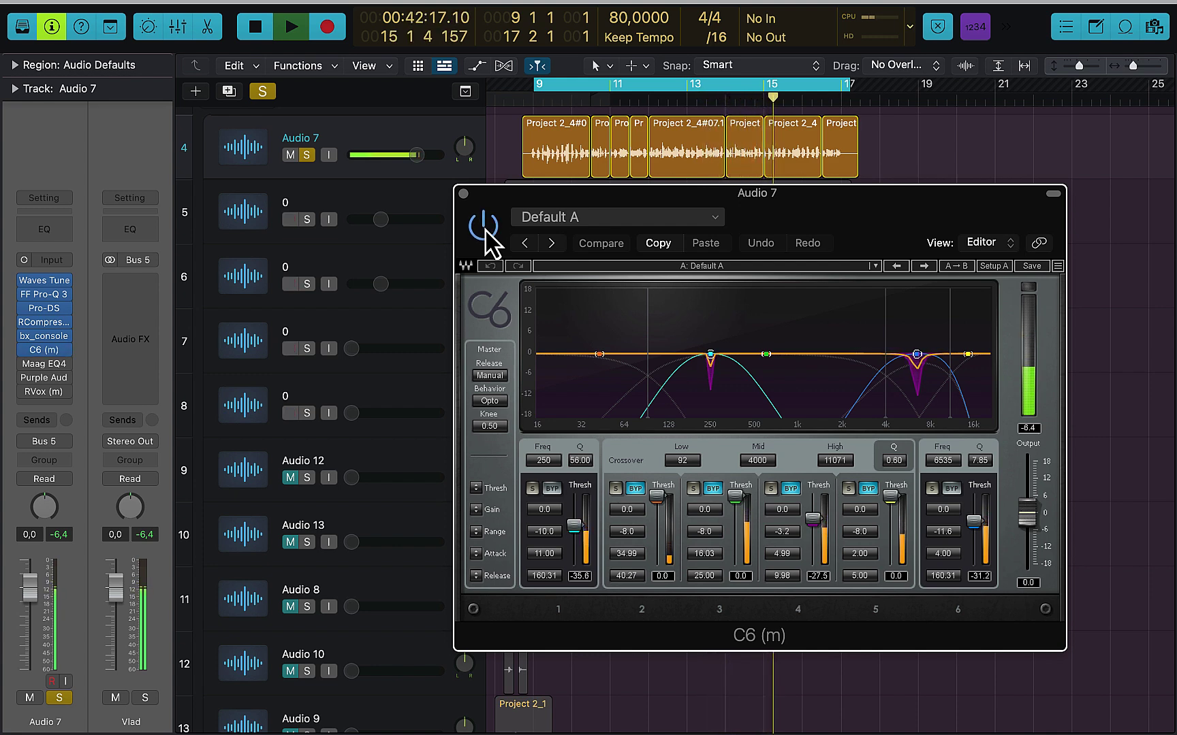
pyautogui.press('space')
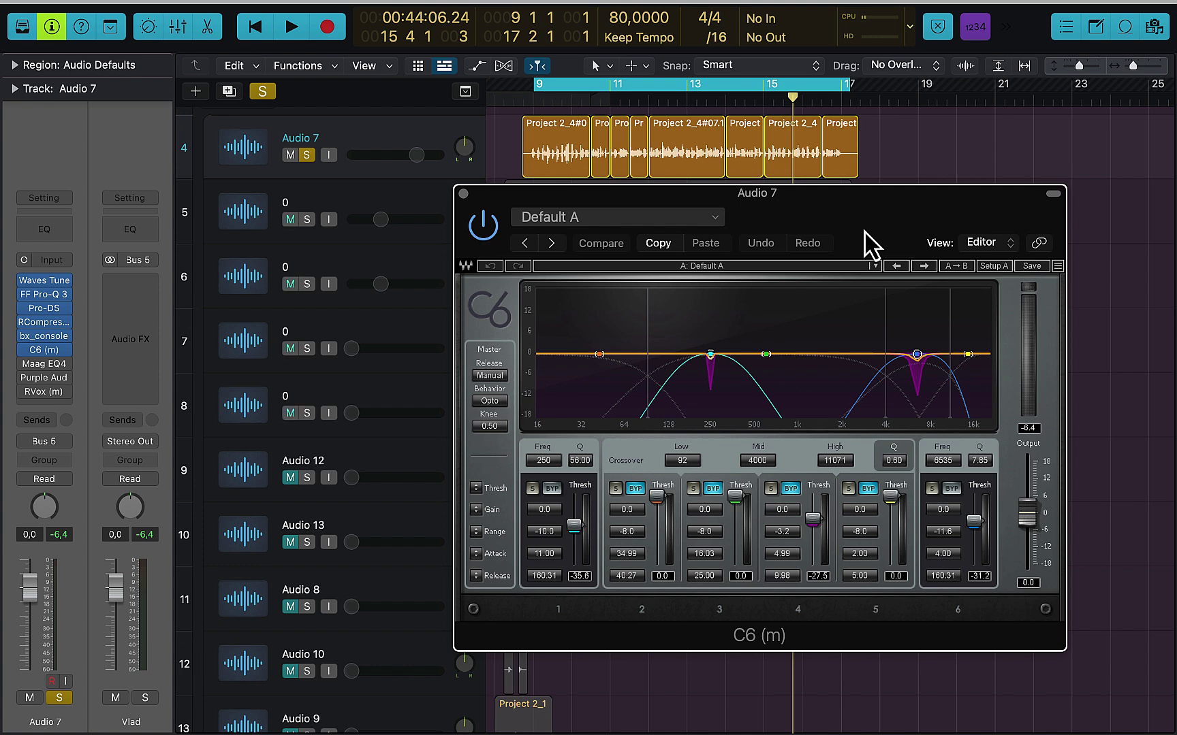
pyautogui.click(463, 194)
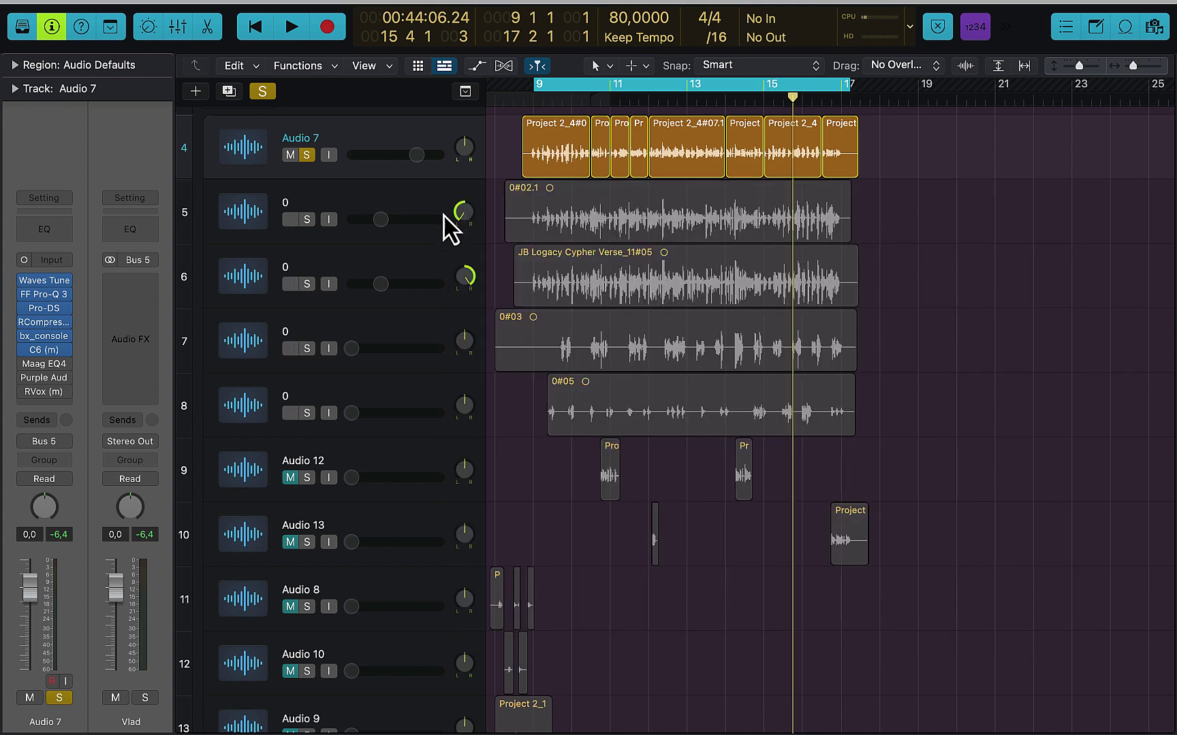
# - Open Maag EQ4 on Audio 7 with the EQ turned on and start playback of the soloed vocal
pyautogui.click(33, 365)
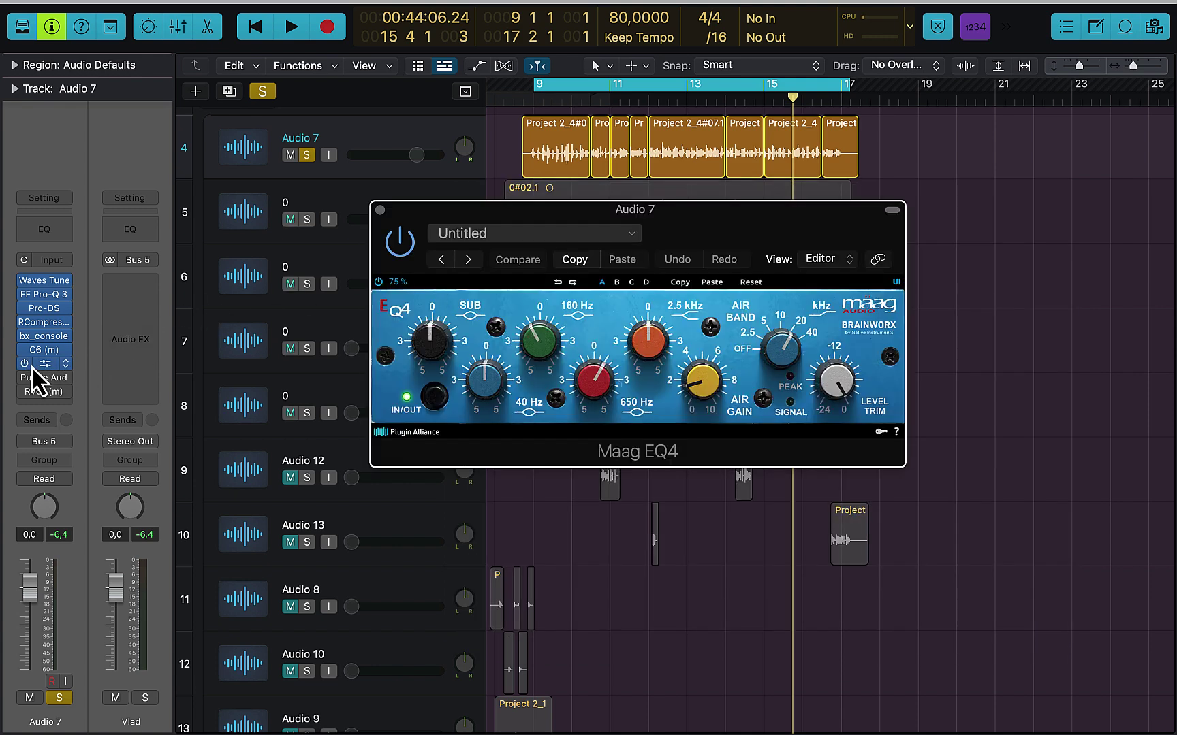
pyautogui.moveTo(677, 211); pyautogui.dragTo(679, 250)
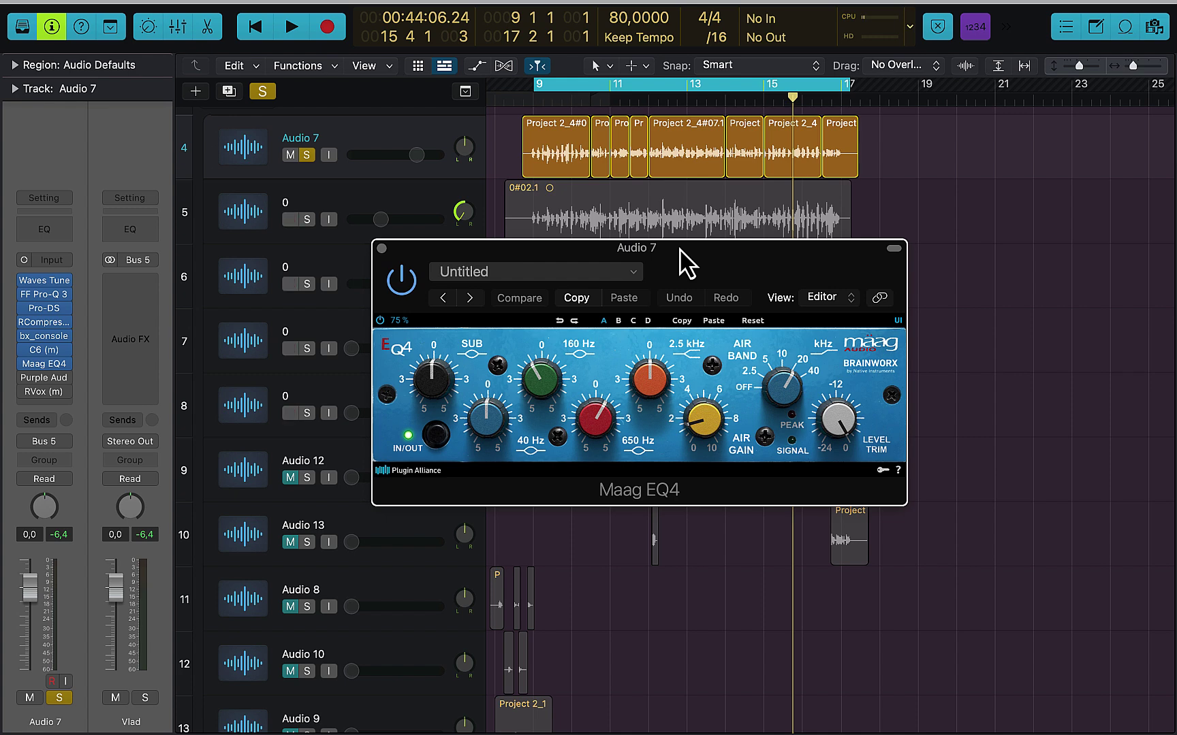
pyautogui.press('space')
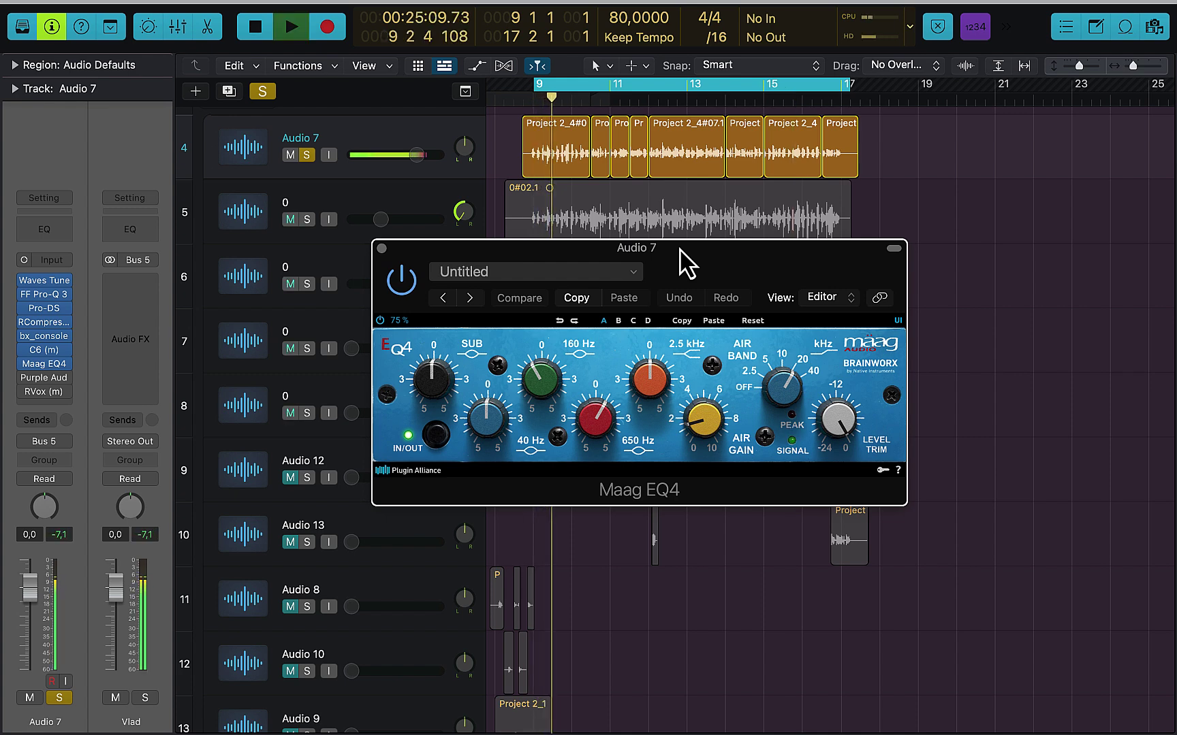
# - Compare the soloed vocal with Maag EQ4 bypassed and active, finishing with the EQ active, playback stopped and its window closed
pyautogui.click(400, 289)
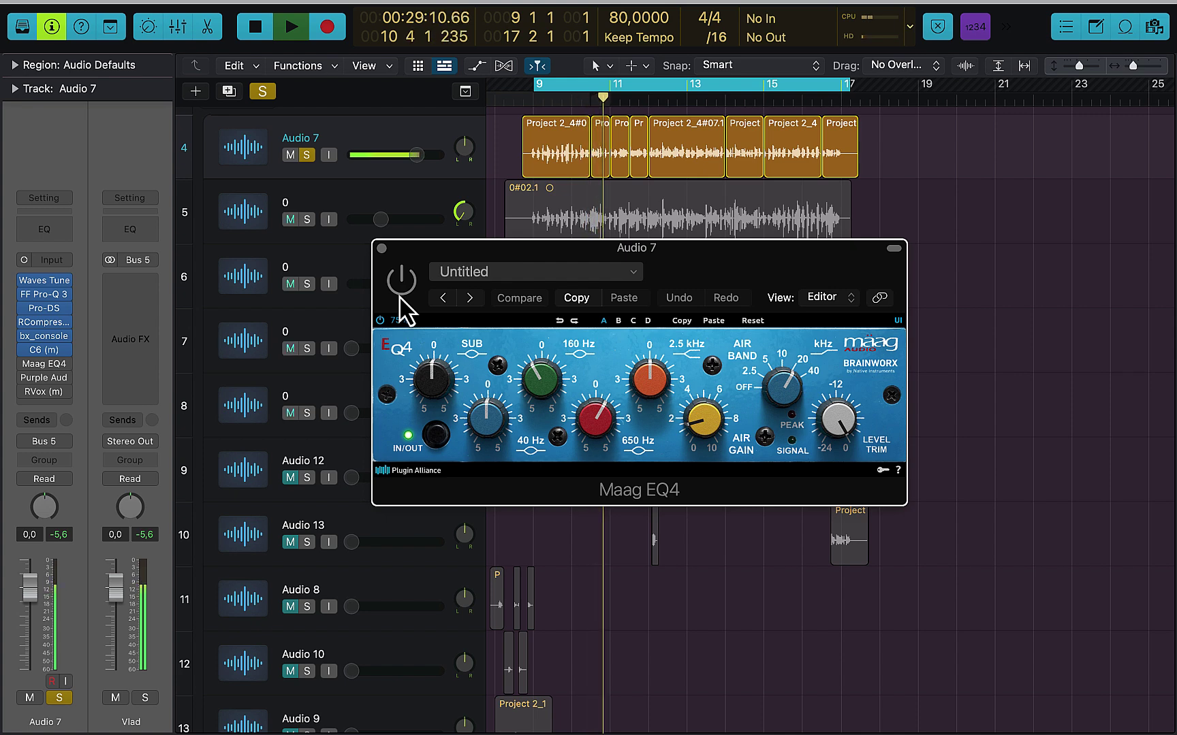
pyautogui.click(400, 291)
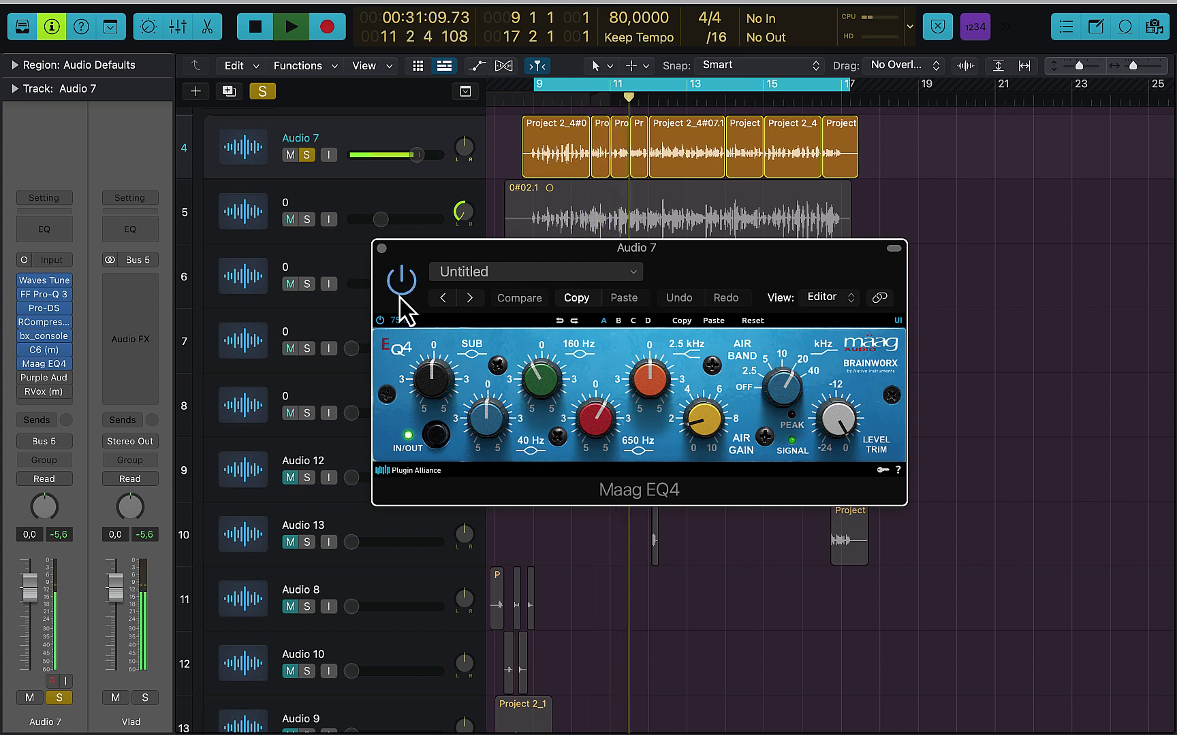
pyautogui.click(400, 292)
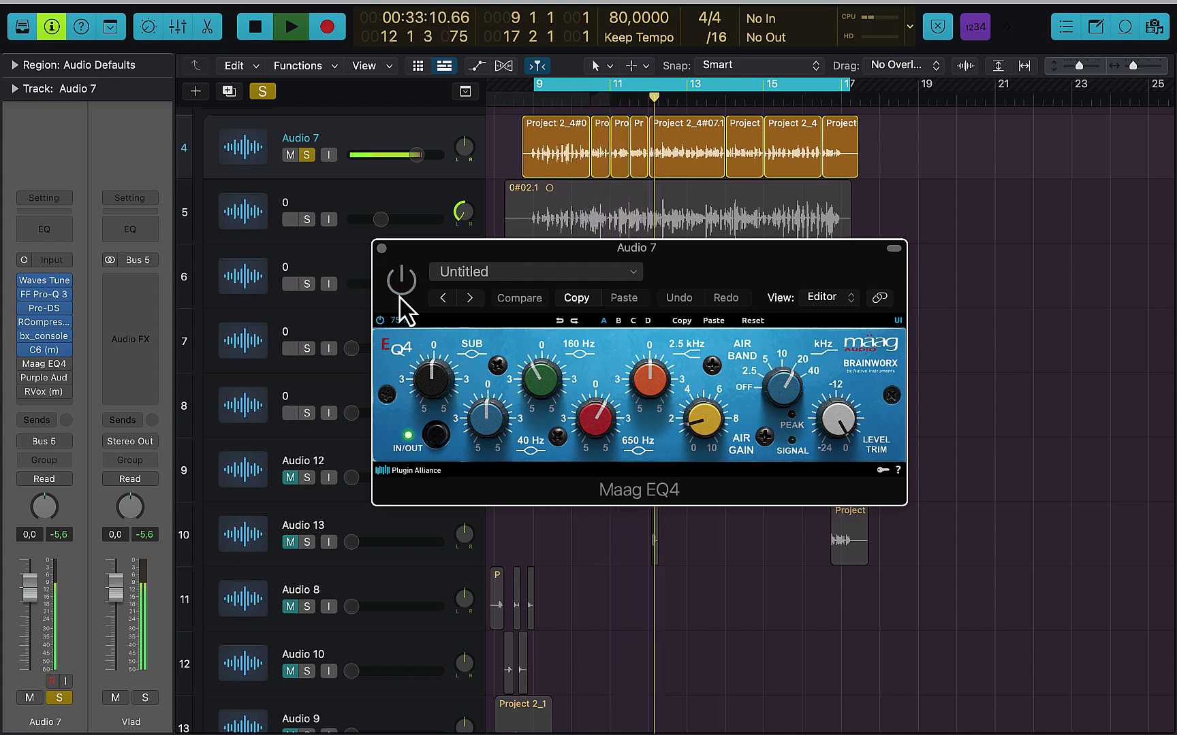
pyautogui.click(401, 292)
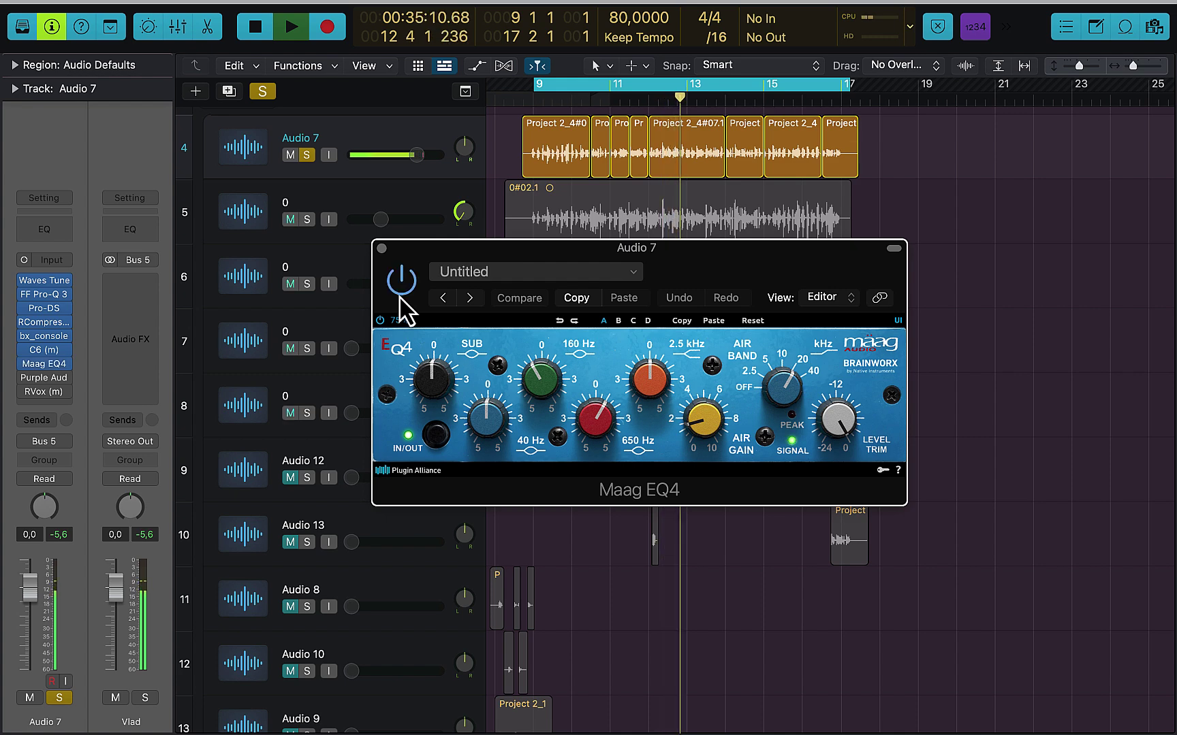
pyautogui.click(401, 292)
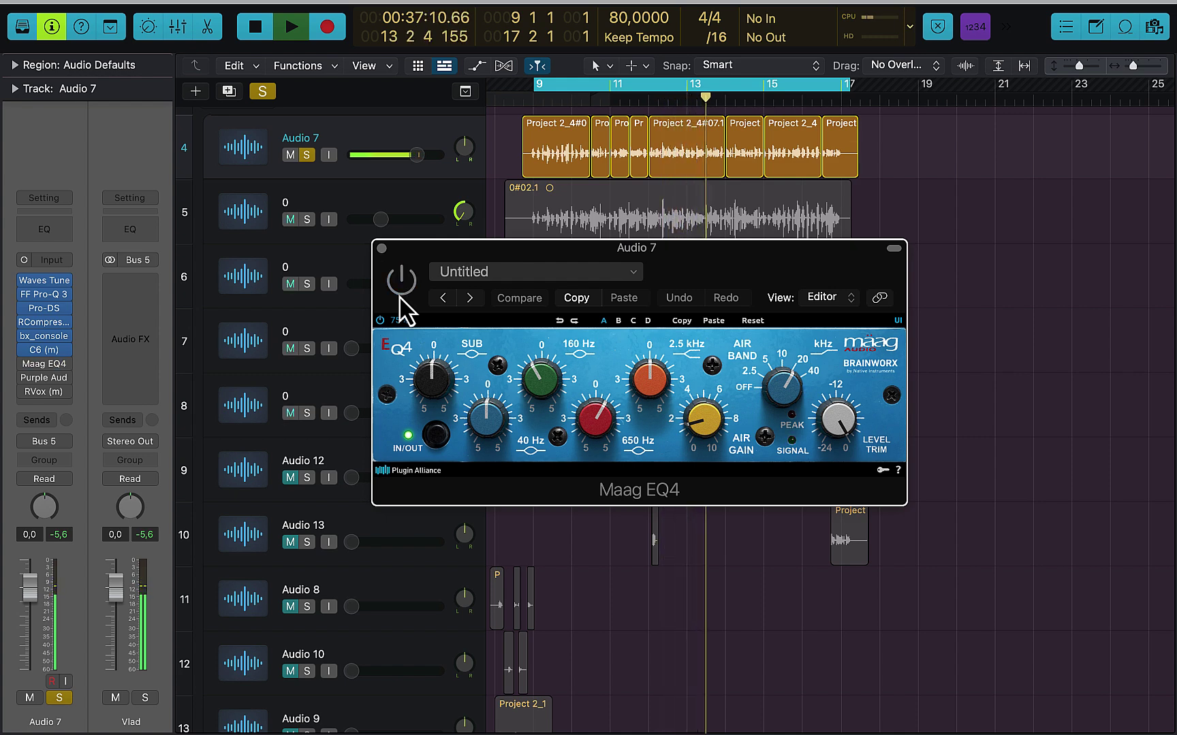
pyautogui.click(401, 297)
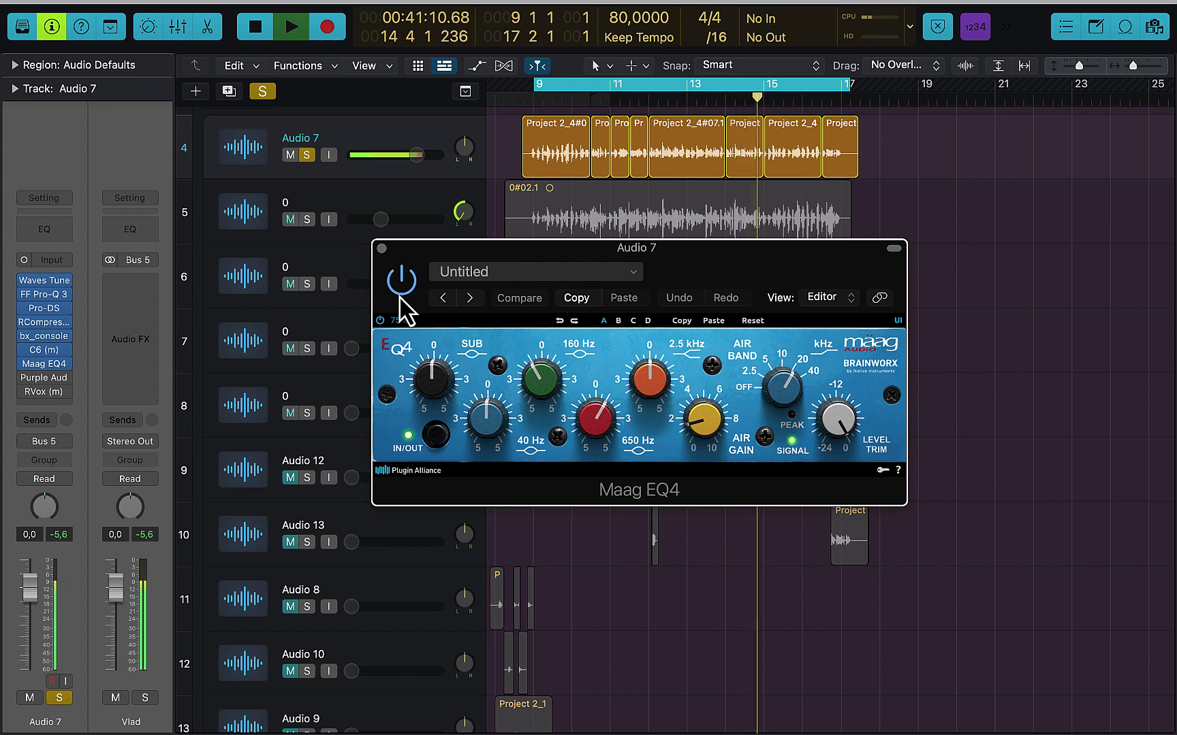
pyautogui.press('space')
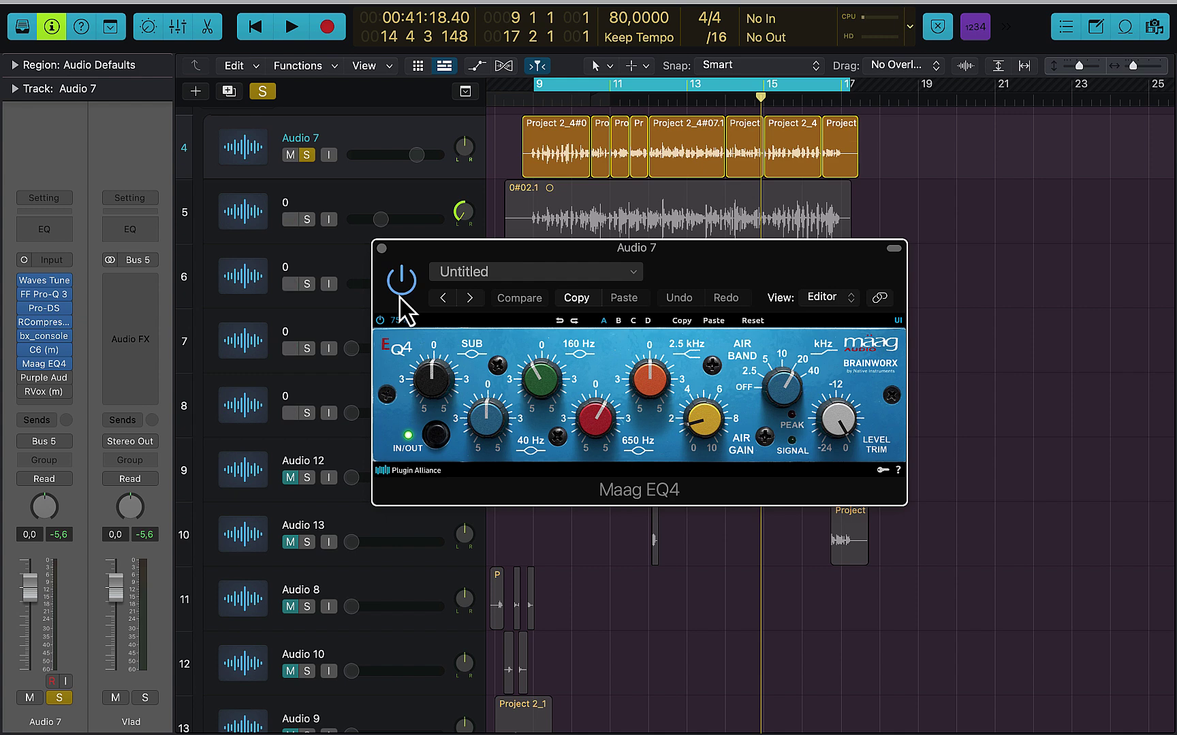
pyautogui.click(382, 248)
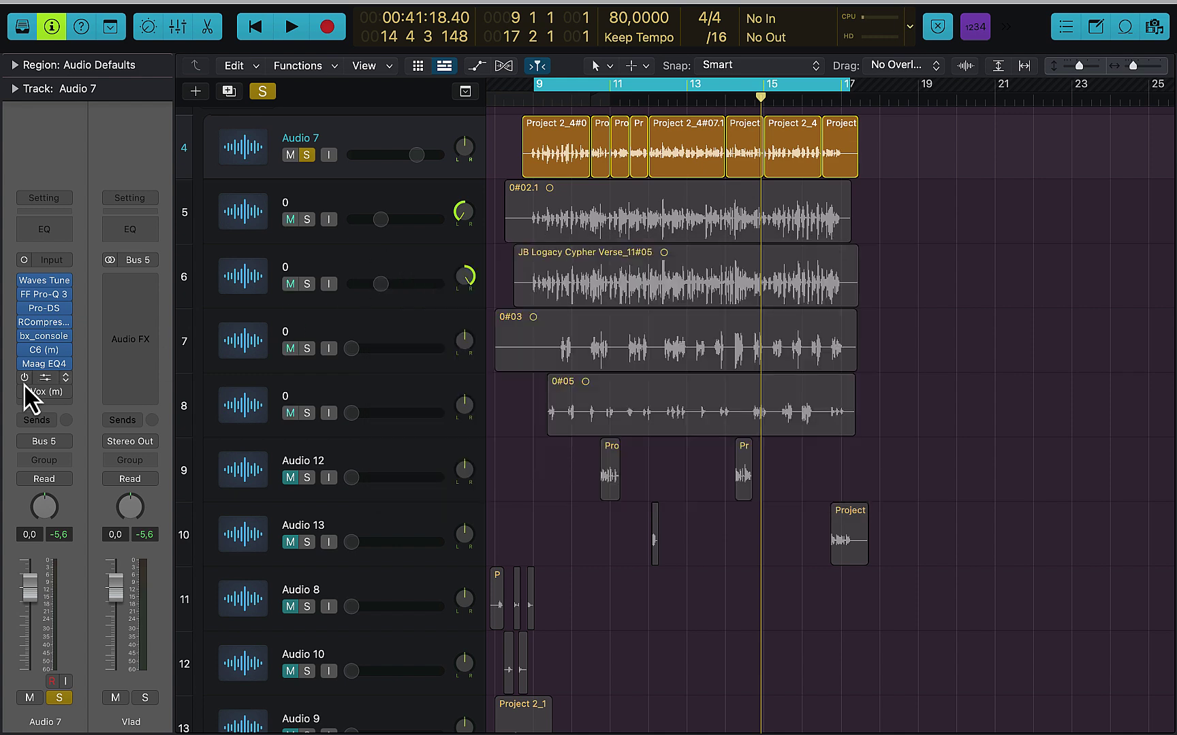
# - Open Purple Audio MC 77 on Audio 7 with the limiting amplifier turned on and start playback of the soloed vocal
pyautogui.click(40, 380)
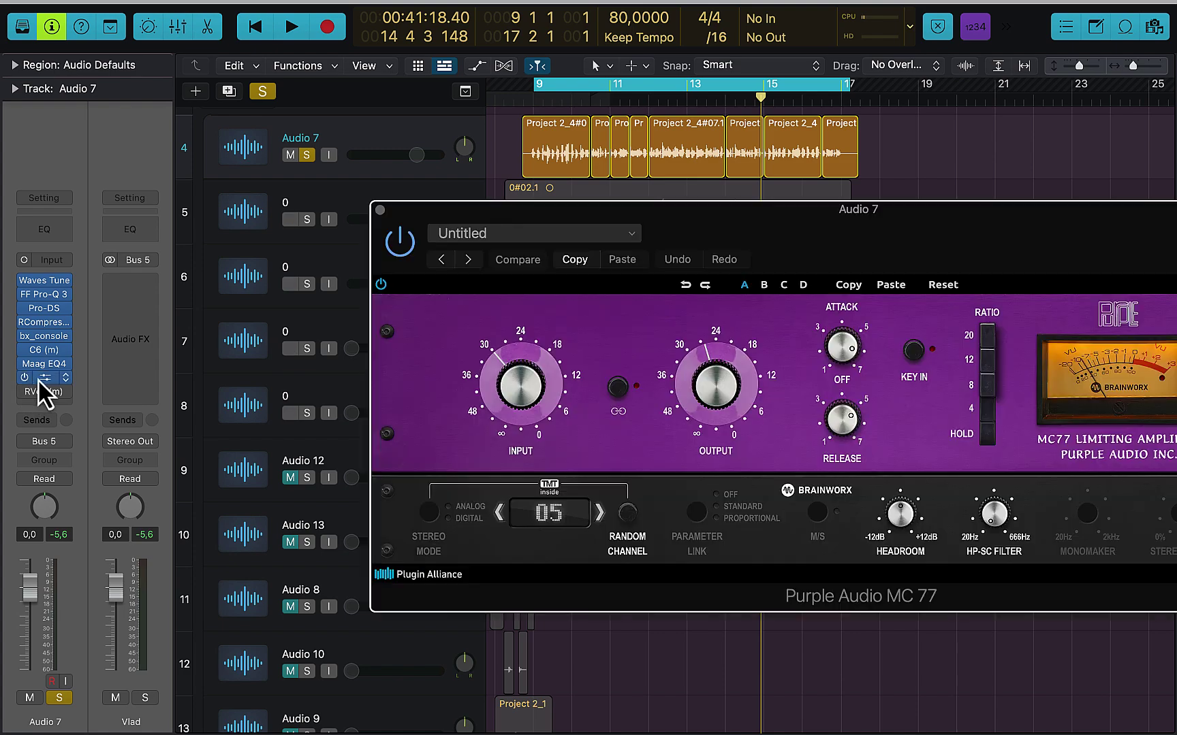
pyautogui.moveTo(932, 261); pyautogui.dragTo(710, 245)
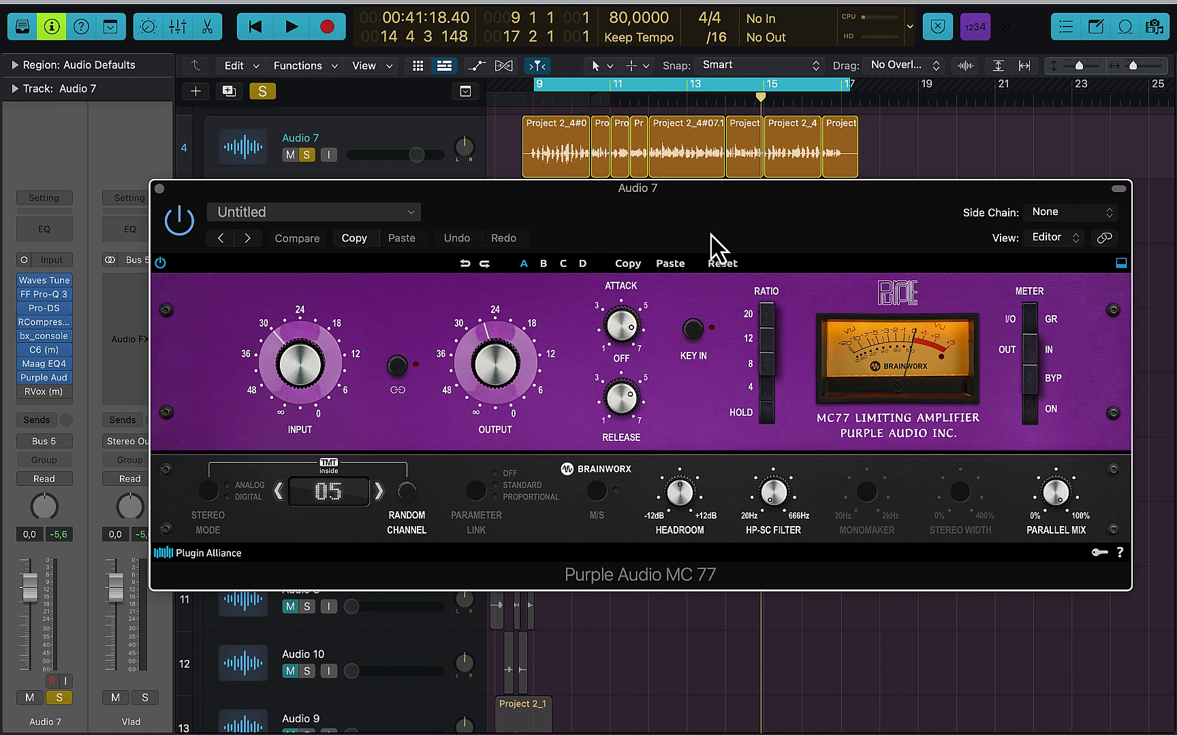
pyautogui.press('space')
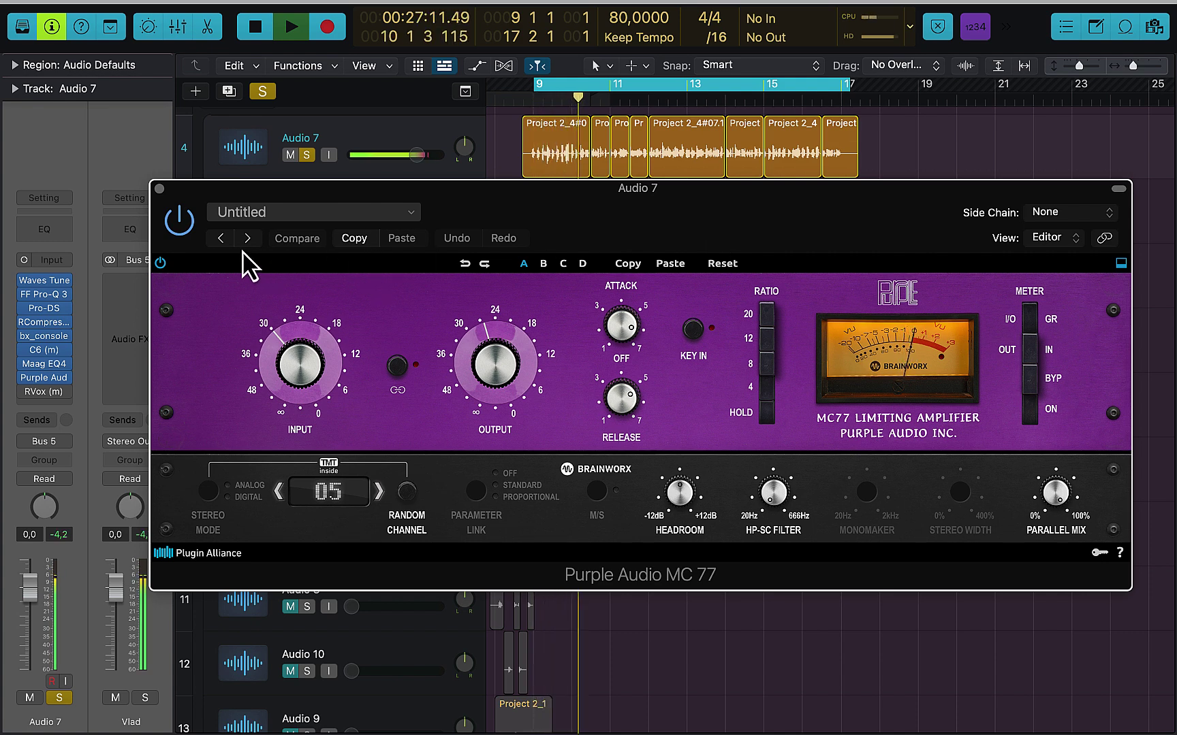
# - Compare the soloed vocal with Purple Audio MC 77 bypassed and active, finishing with it active, playback stopped and its window closed
pyautogui.click(182, 222)
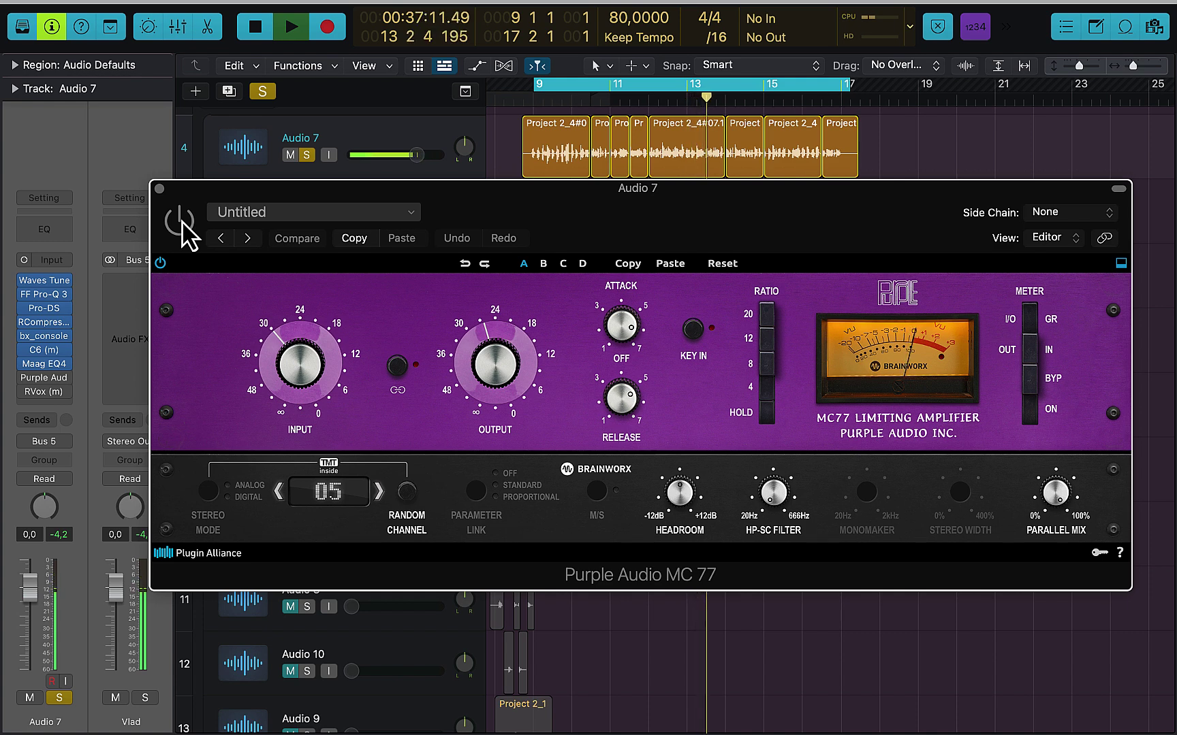
pyautogui.click(182, 223)
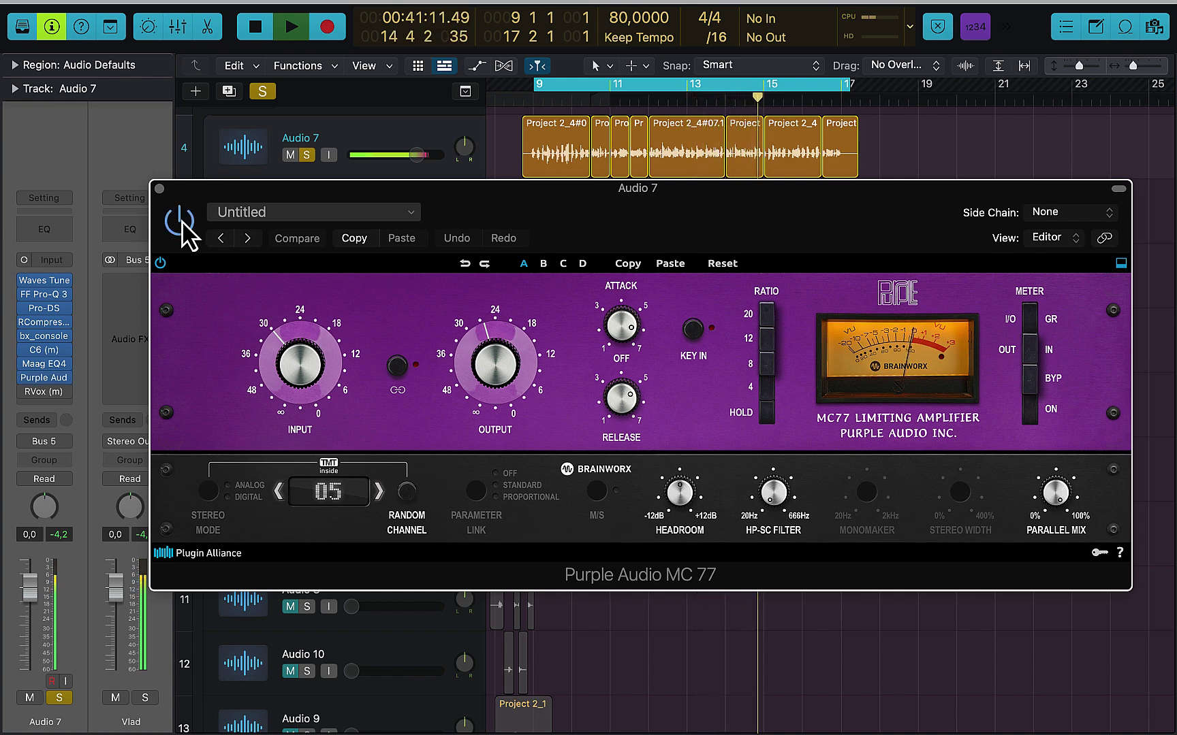
pyautogui.click(181, 222)
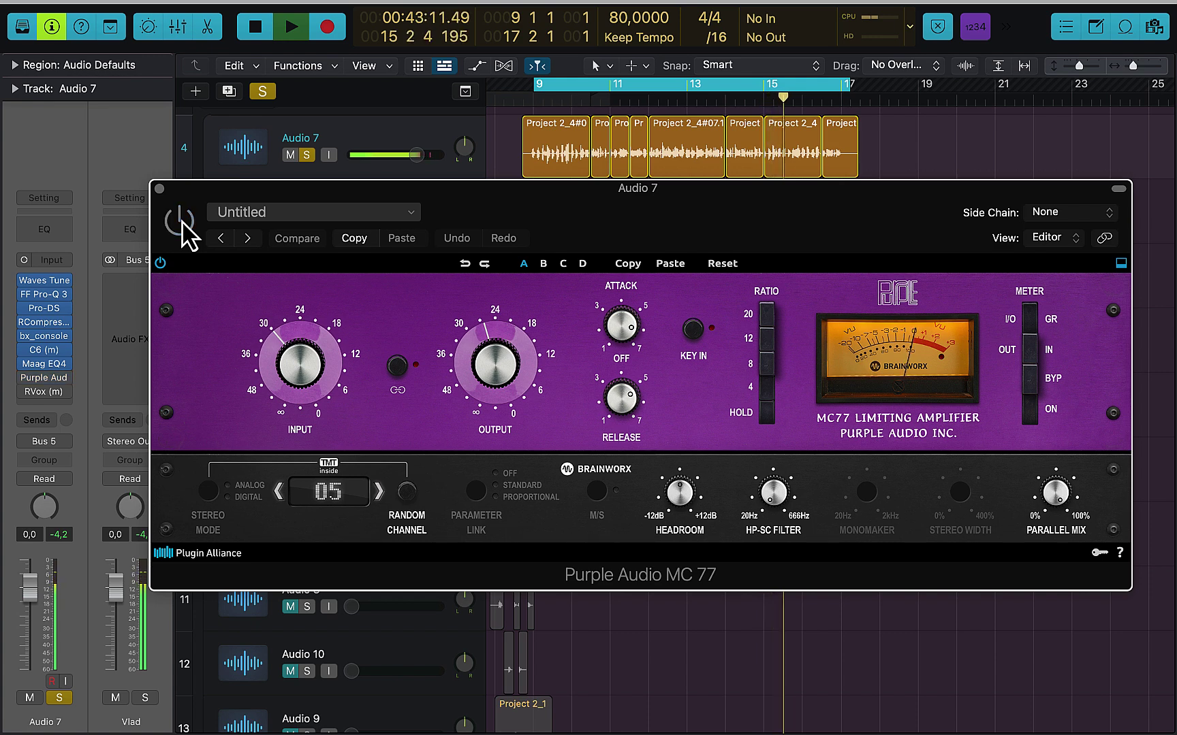
pyautogui.click(182, 223)
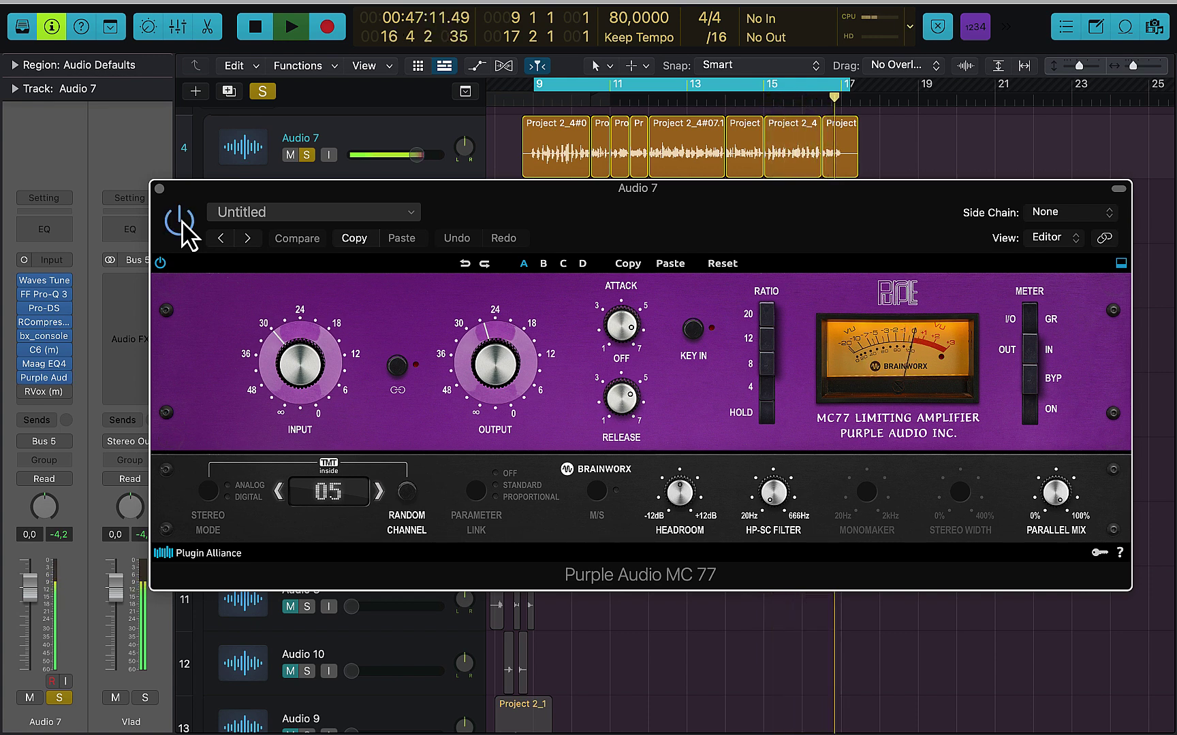
pyautogui.press('space')
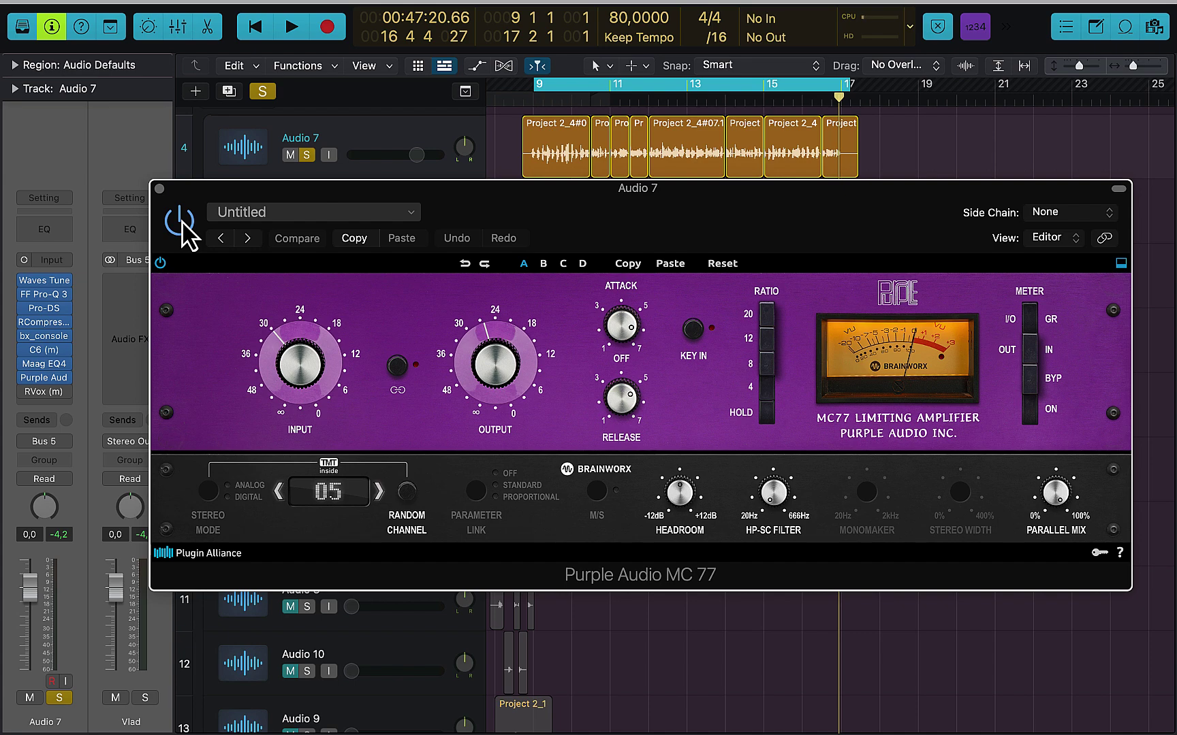
pyautogui.click(159, 189)
# - Open RVox on Audio 7 with the compressor turned on and start playback of the soloed vocal
pyautogui.click(47, 393)
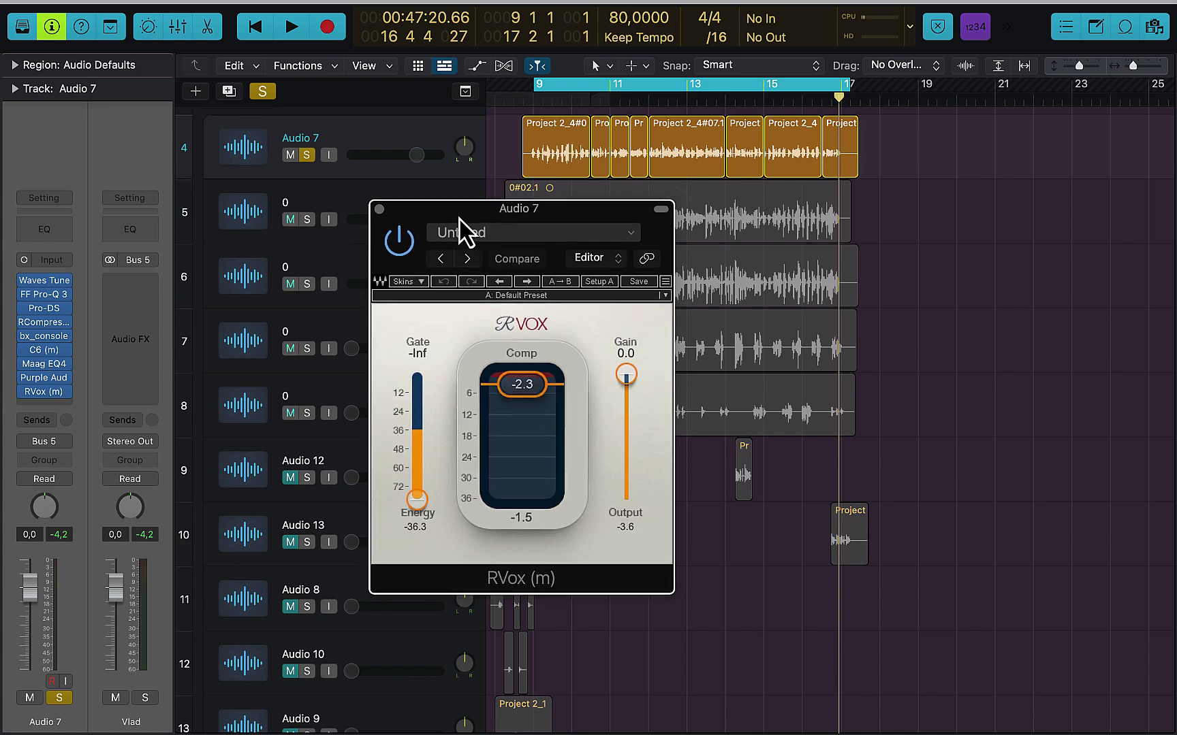
pyautogui.moveTo(459, 232); pyautogui.dragTo(710, 216)
pyautogui.press('space')
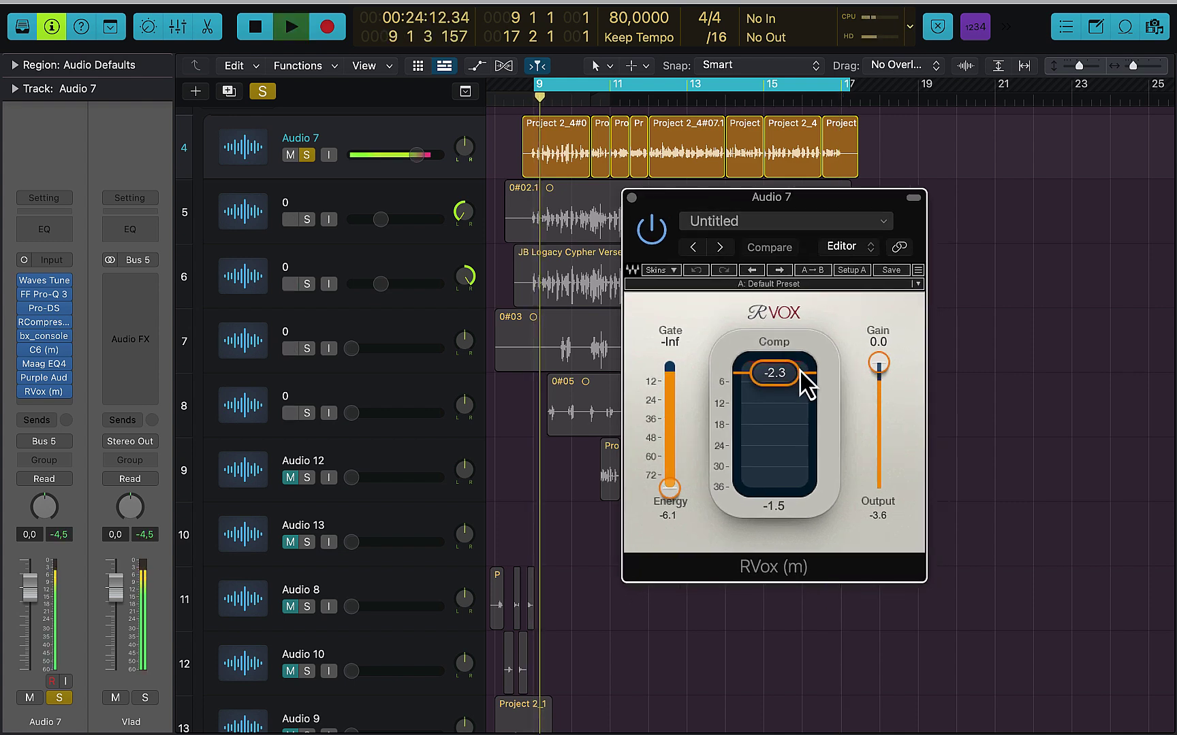
# - Compare the soloed vocal with RVox bypassed and active during playback, finishing with the compressor active and playback stopped
pyautogui.click(653, 231)
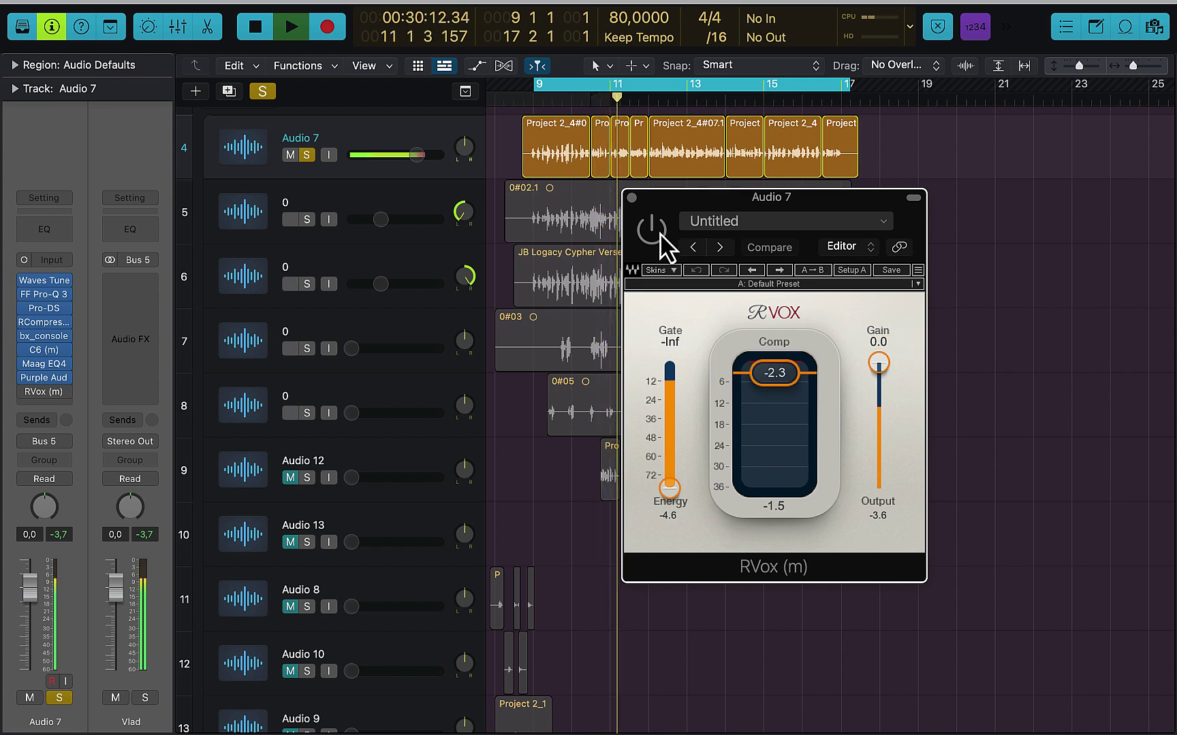
pyautogui.click(653, 232)
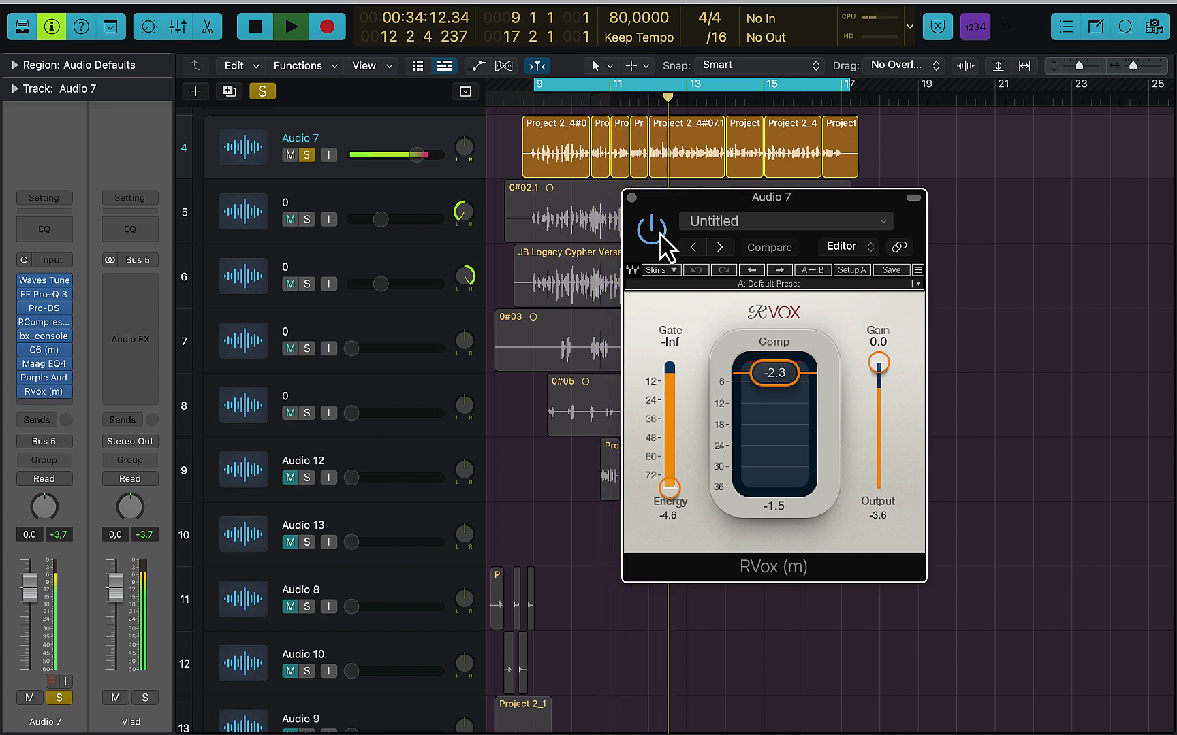
pyautogui.click(659, 235)
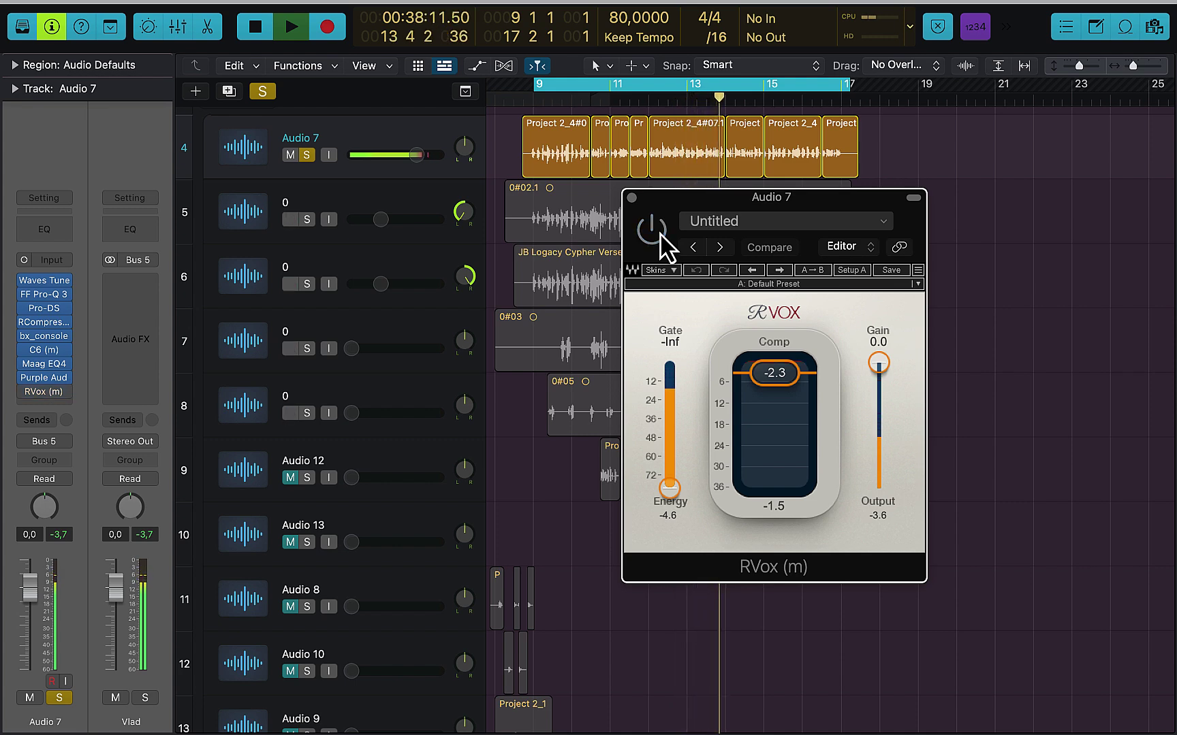
pyautogui.click(653, 232)
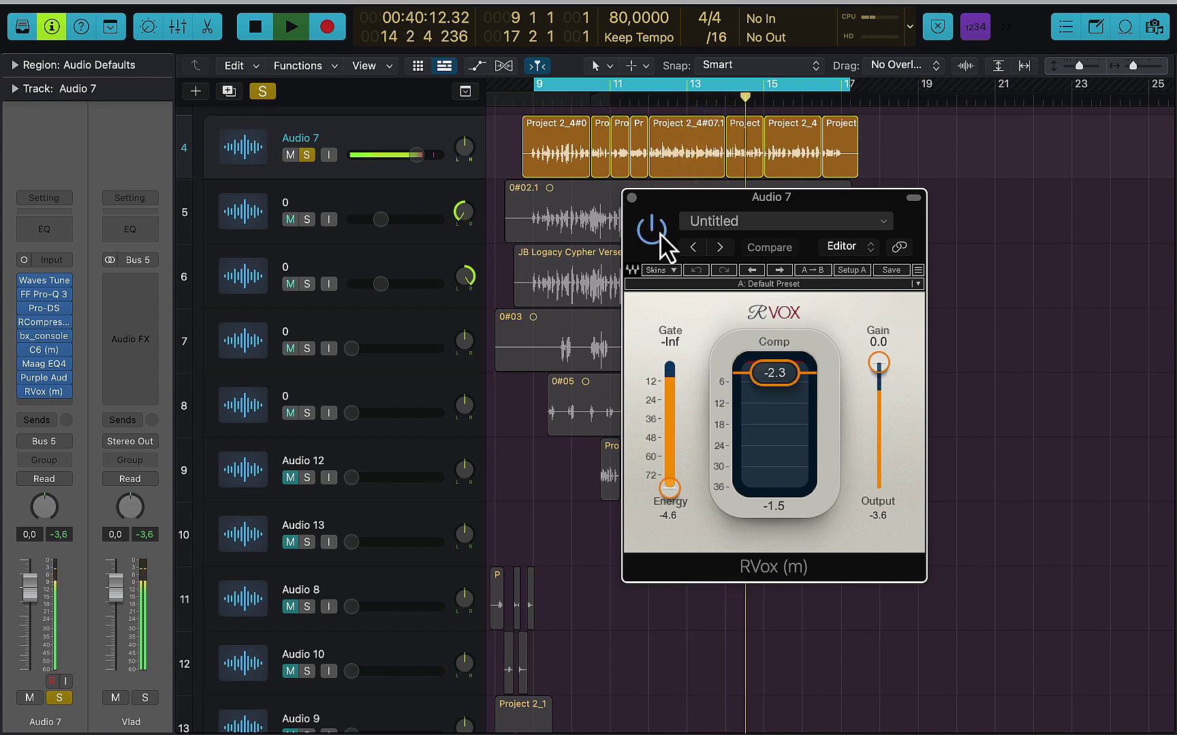
pyautogui.click(659, 233)
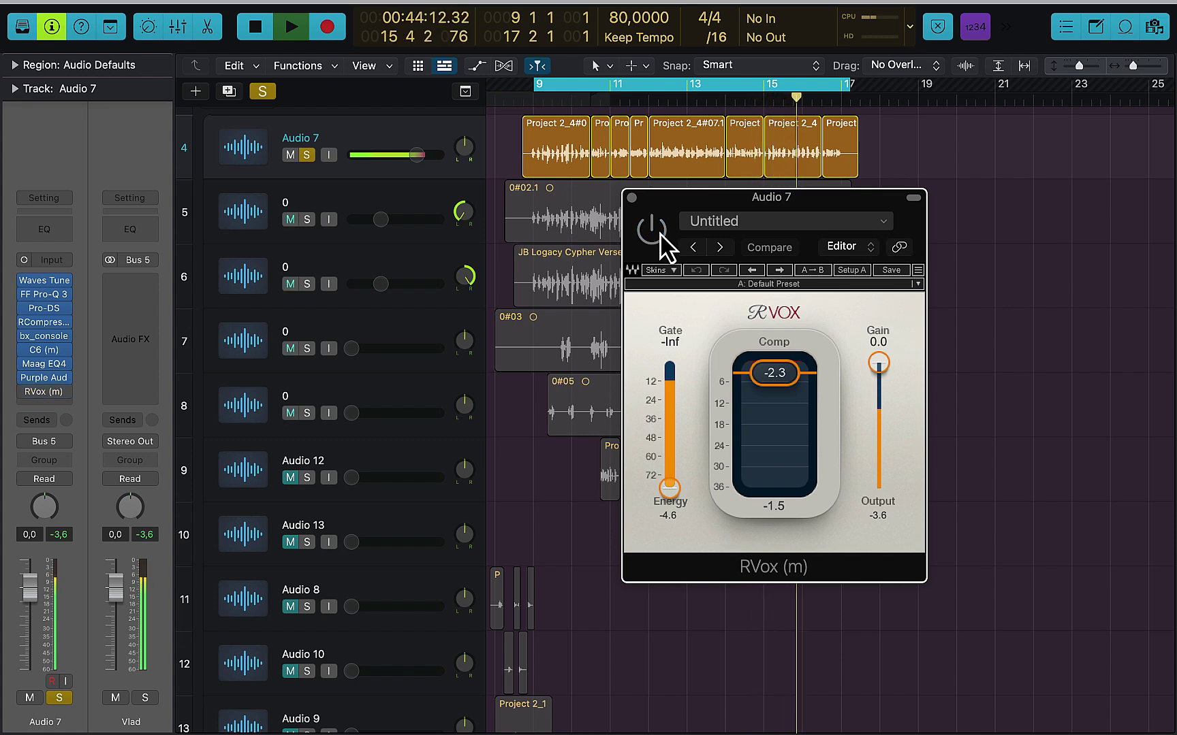
pyautogui.click(654, 232)
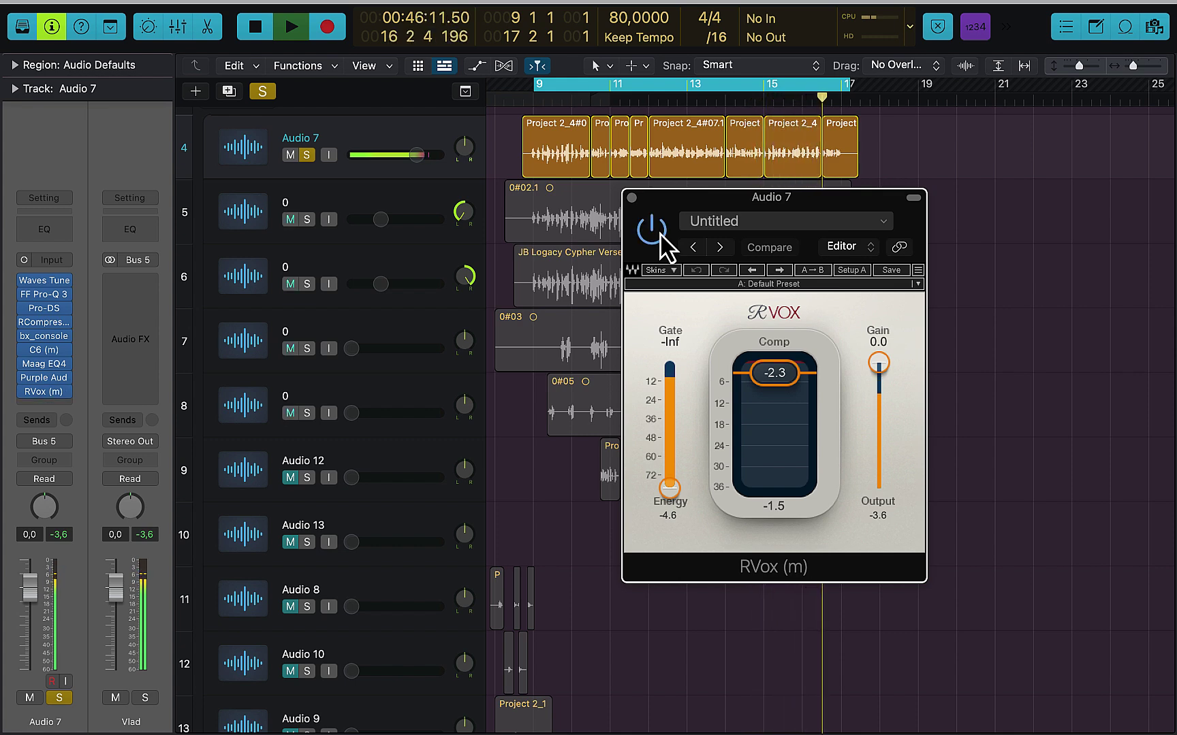
pyautogui.press('space')
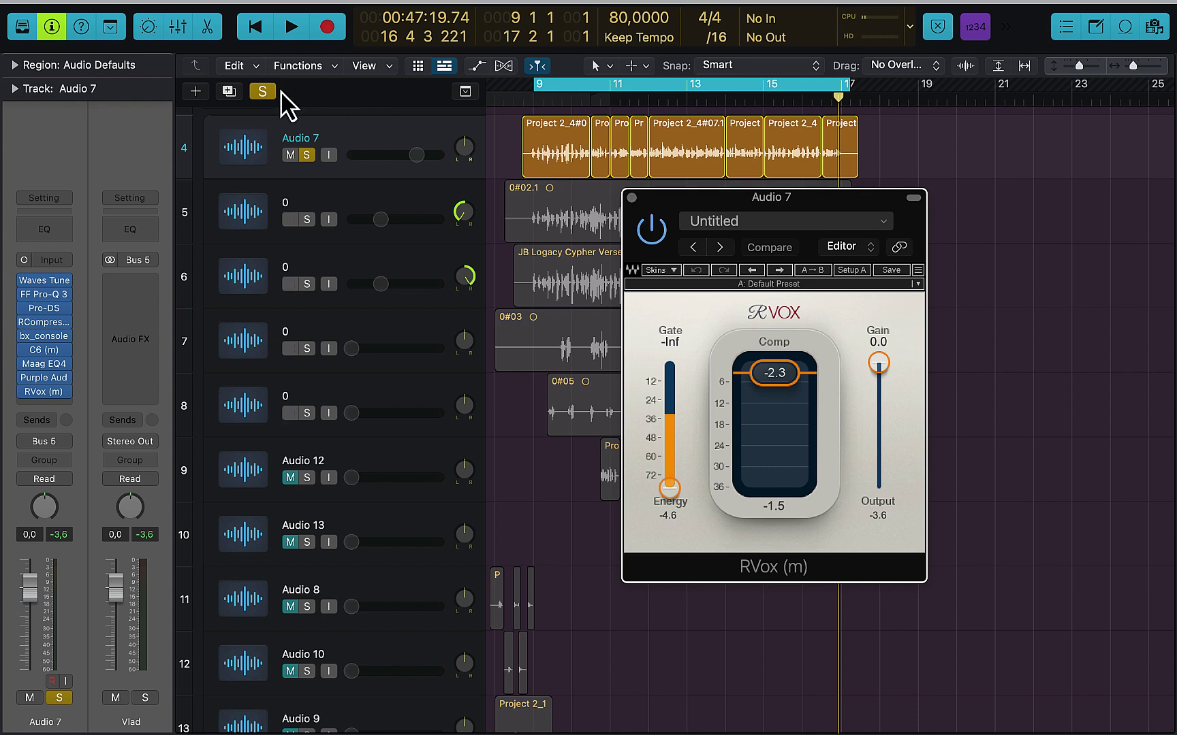
# - Clear the solo on Audio 7 and start playback of the vocal together with the other tracks
pyautogui.click(263, 91)
pyautogui.press('space')
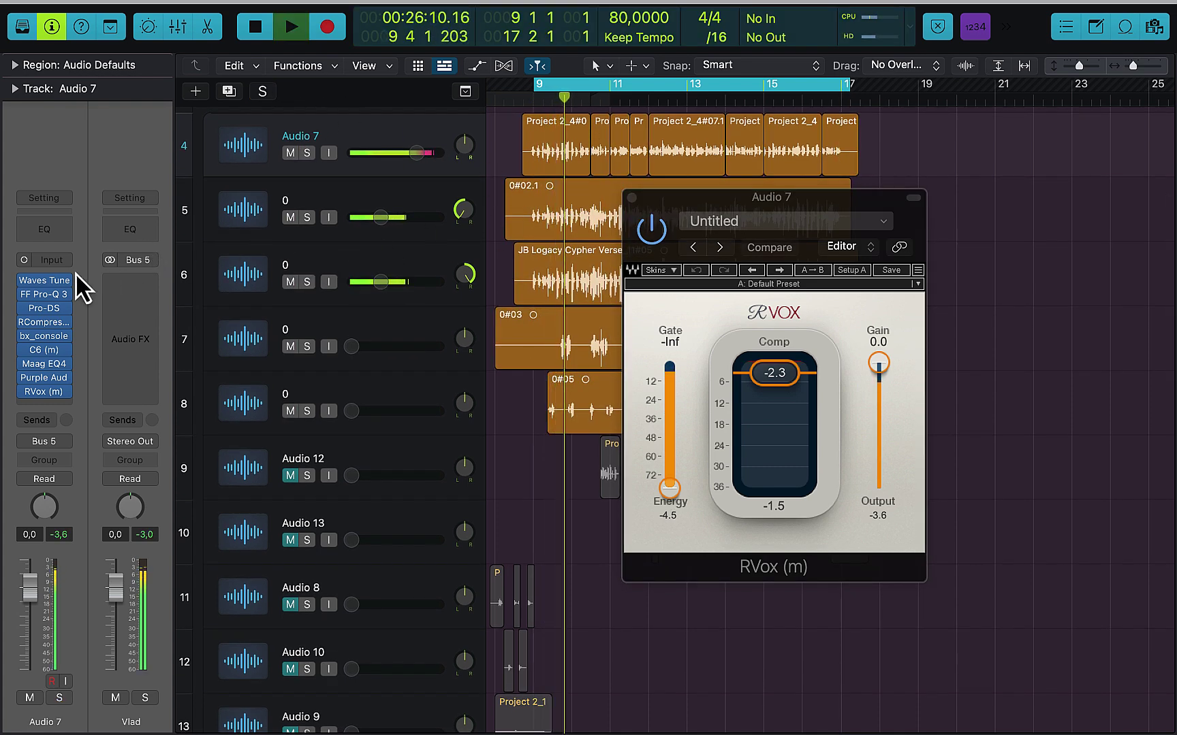
# - Compare the unsoloed playback with all nine Audio 7 inserts bypassed and active, finishing with the whole chain active, playback stopped and RVox closed
pyautogui.moveTo(32, 284)
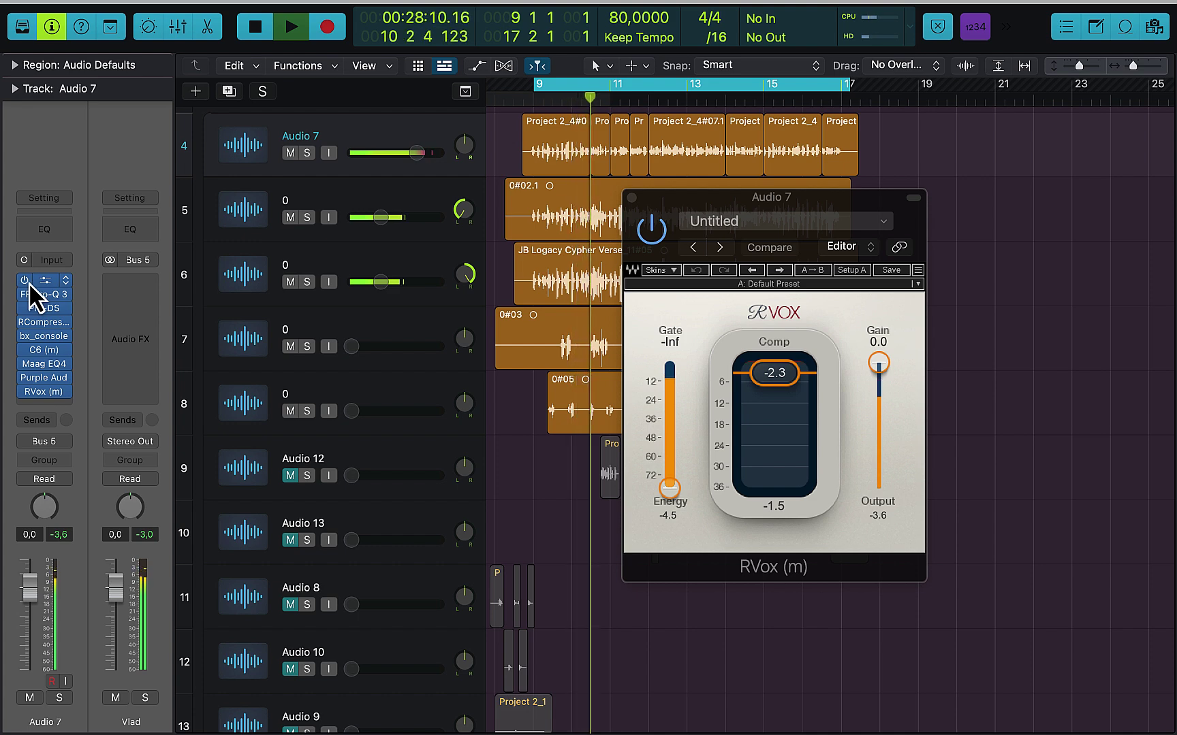
pyautogui.moveTo(25, 280); pyautogui.dragTo(25, 395)
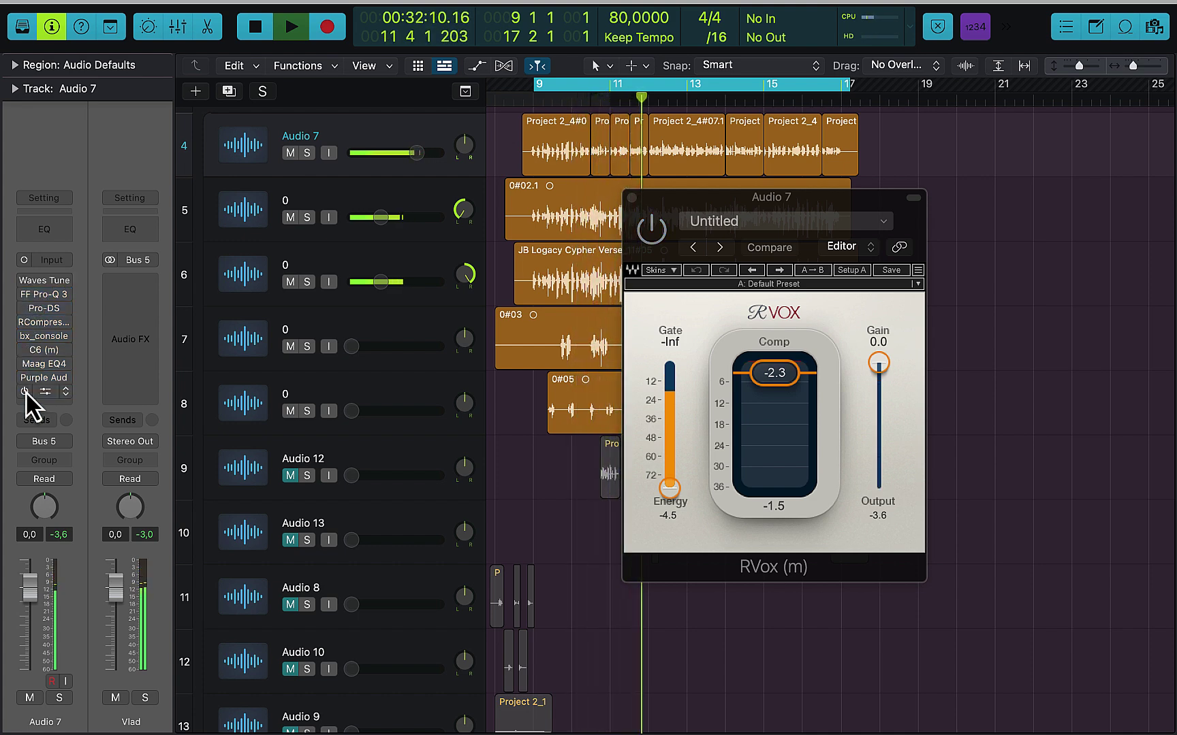
pyautogui.moveTo(29, 281)
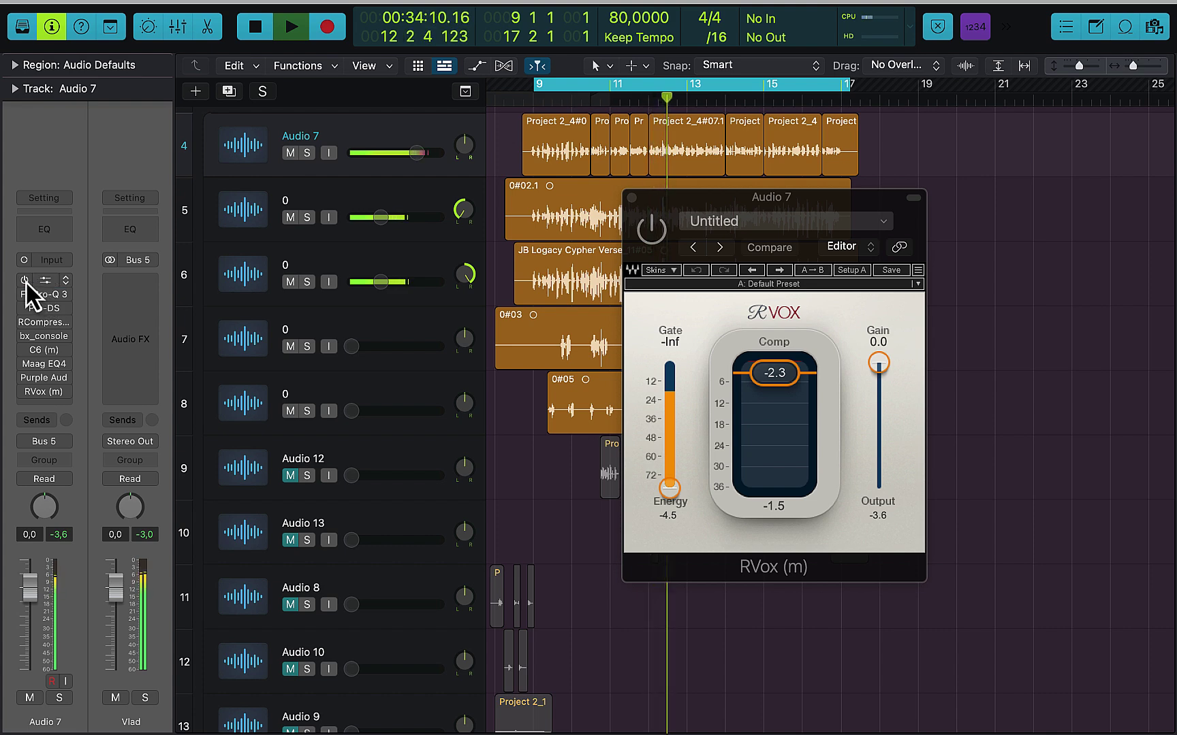
pyautogui.moveTo(25, 281); pyautogui.dragTo(26, 456)
pyautogui.moveTo(39, 336)
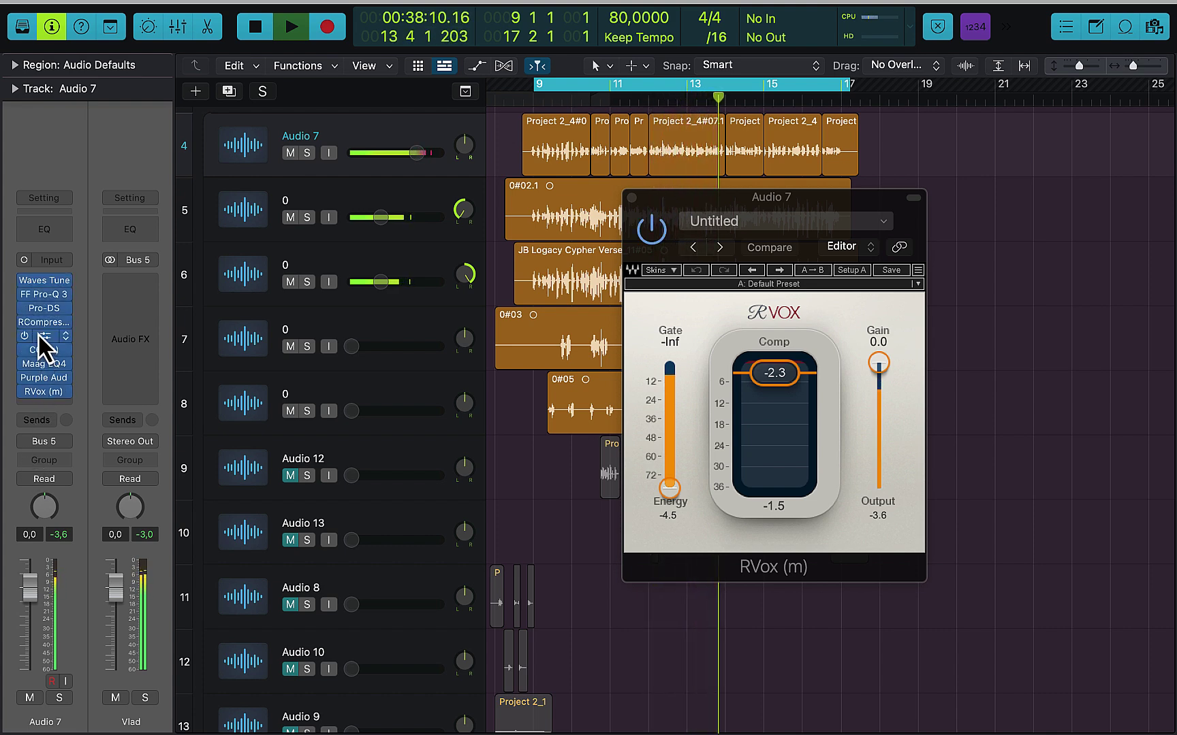
pyautogui.moveTo(24, 284)
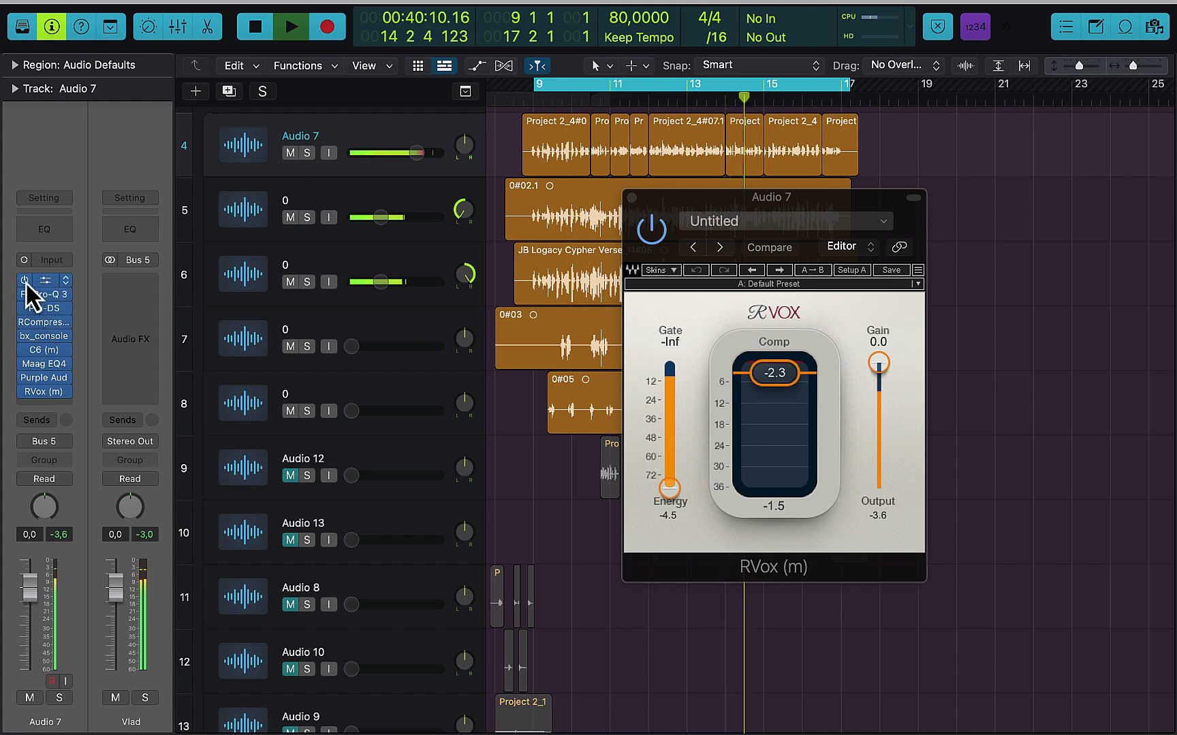
pyautogui.moveTo(24, 281); pyautogui.dragTo(25, 411)
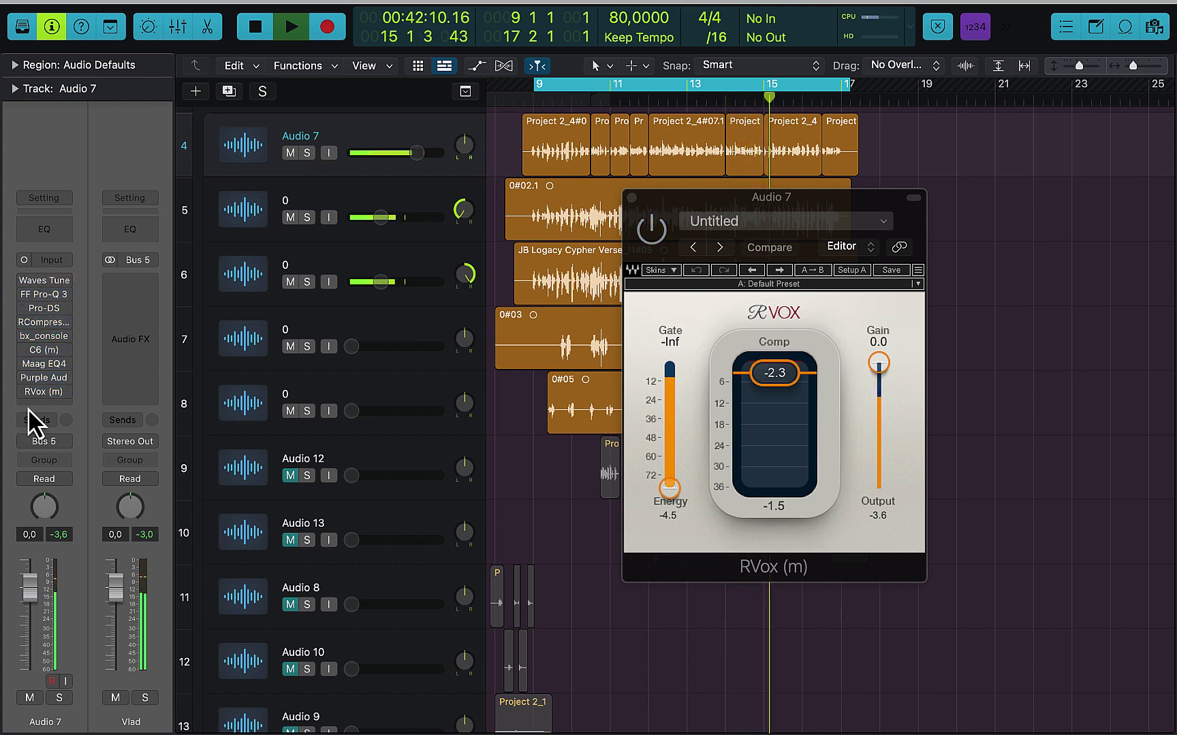
pyautogui.moveTo(24, 282)
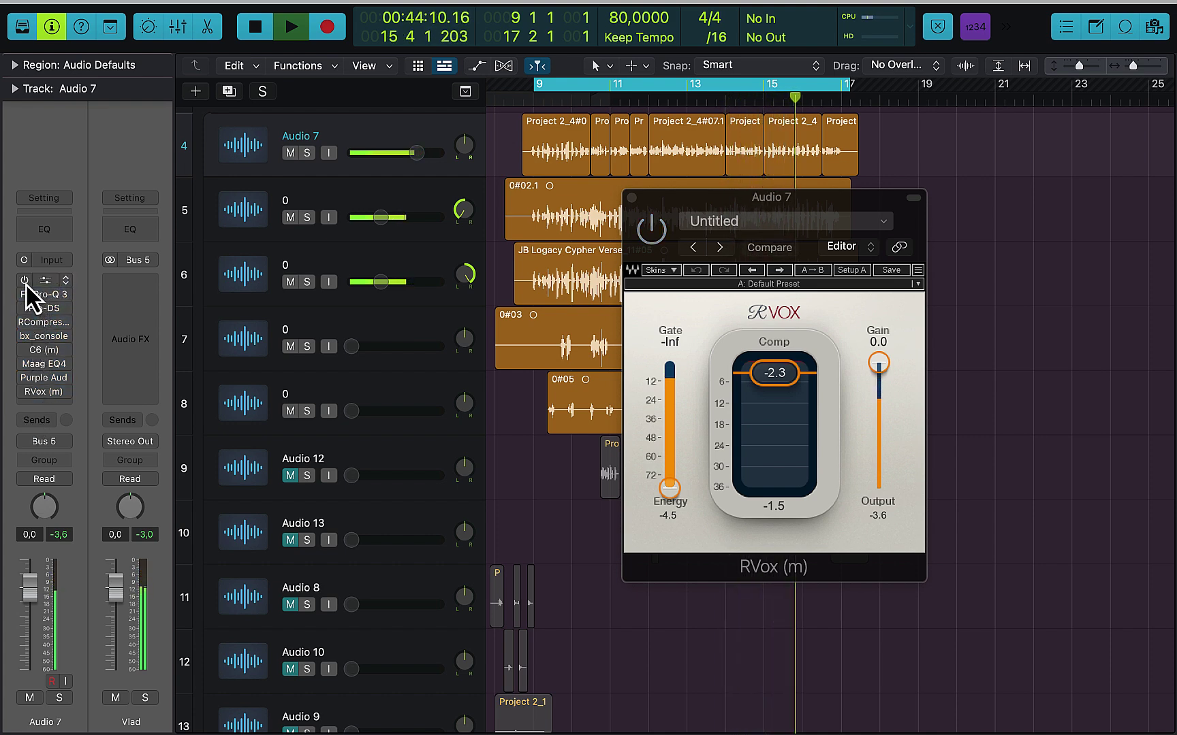
pyautogui.moveTo(25, 285); pyautogui.dragTo(24, 399)
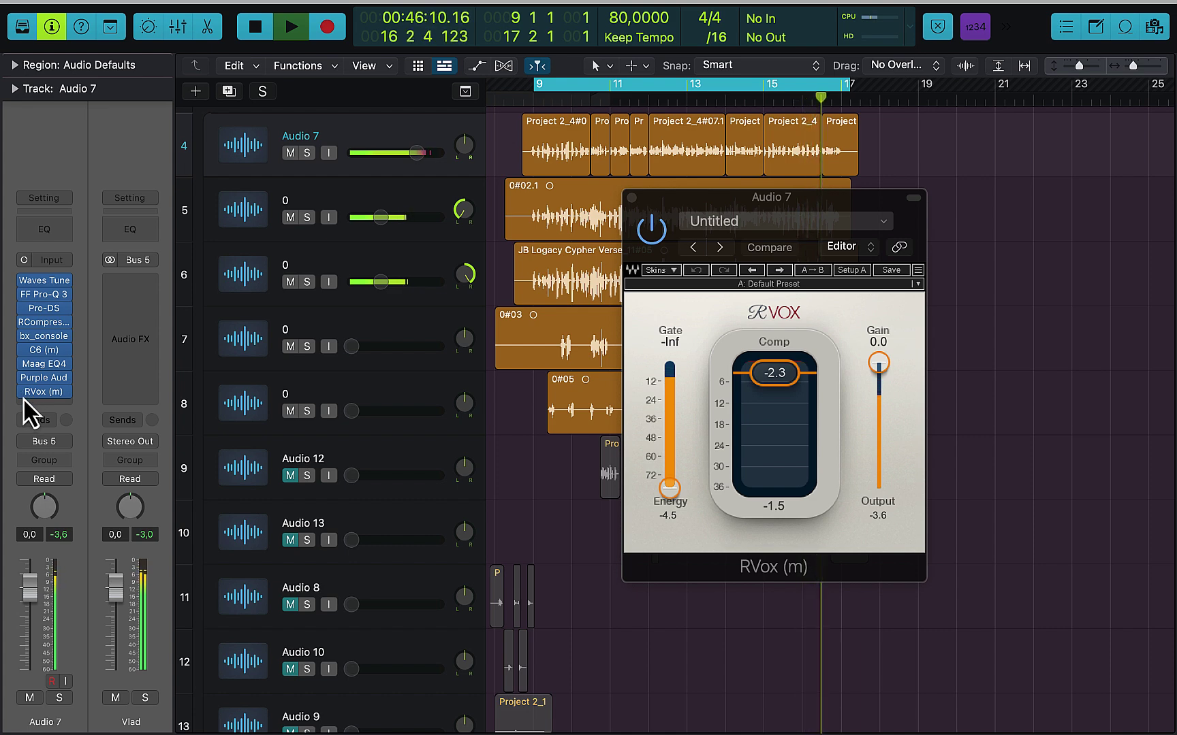
pyautogui.press('space')
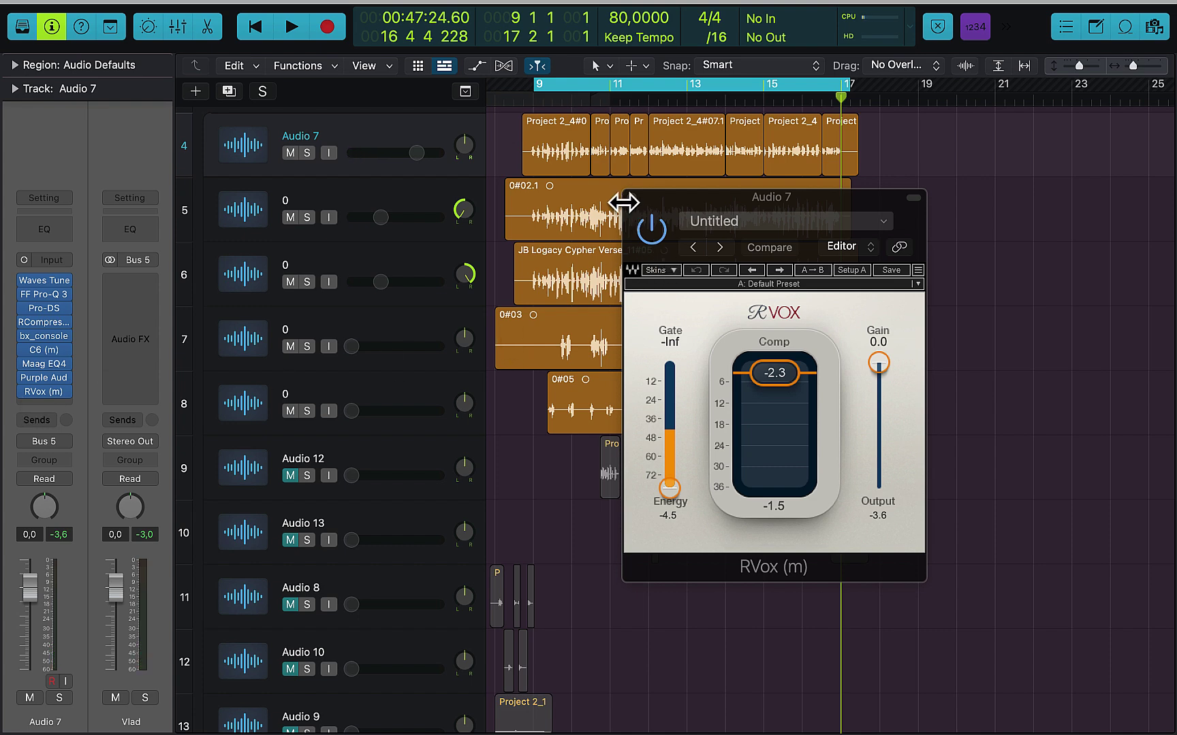
pyautogui.press('super+w')
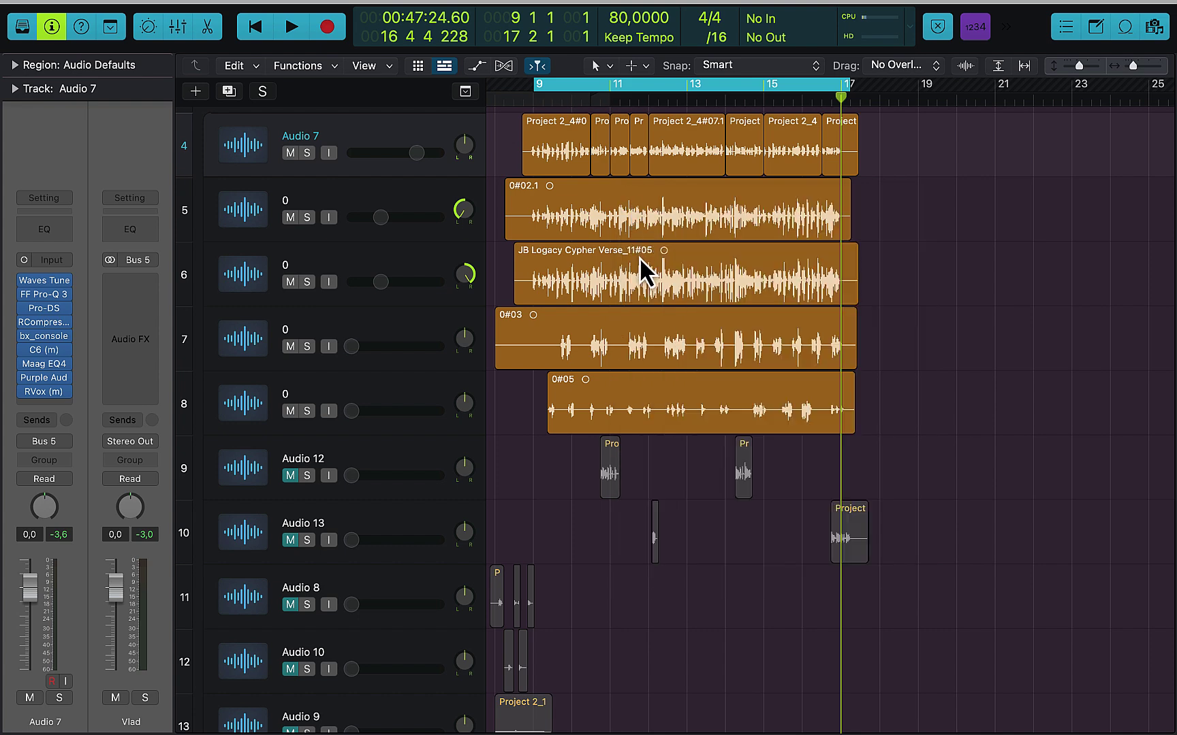